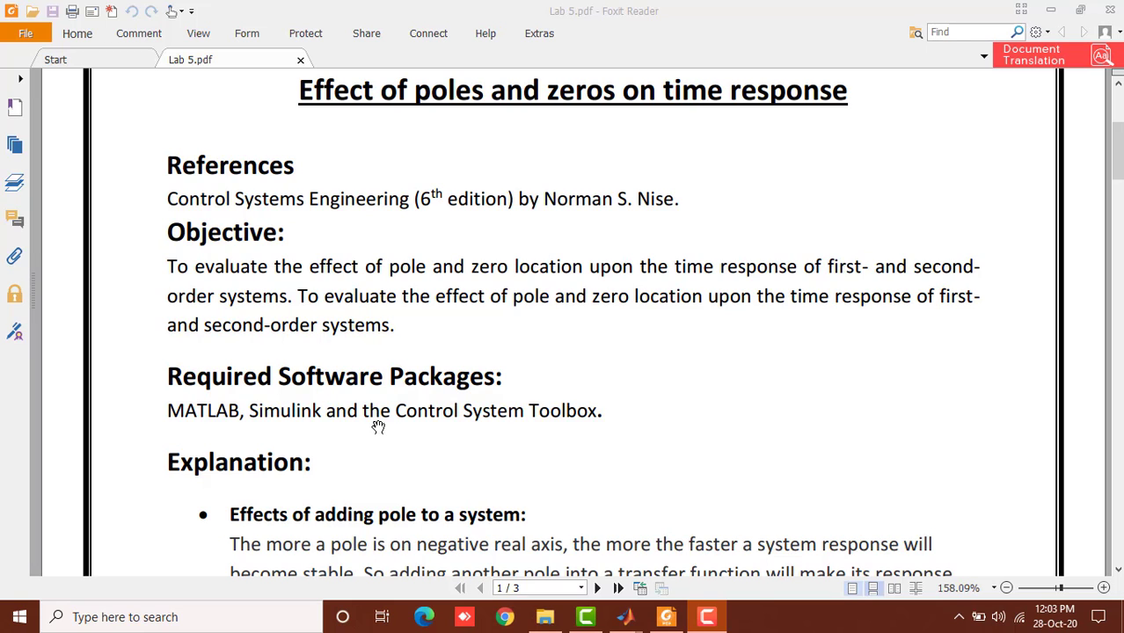
- Read the Lab 5 handout's explanation of pole and zero effects and the requirements of tasks 1 and 2
scroll(380, 423, "down", 3)
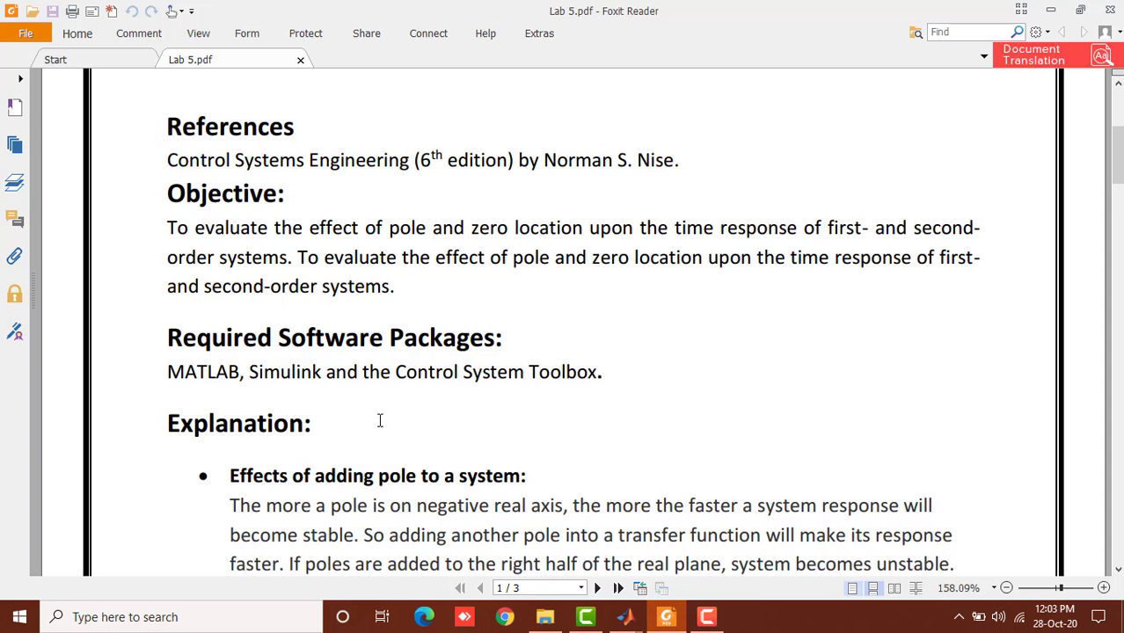
scroll(379, 422, "down", 6)
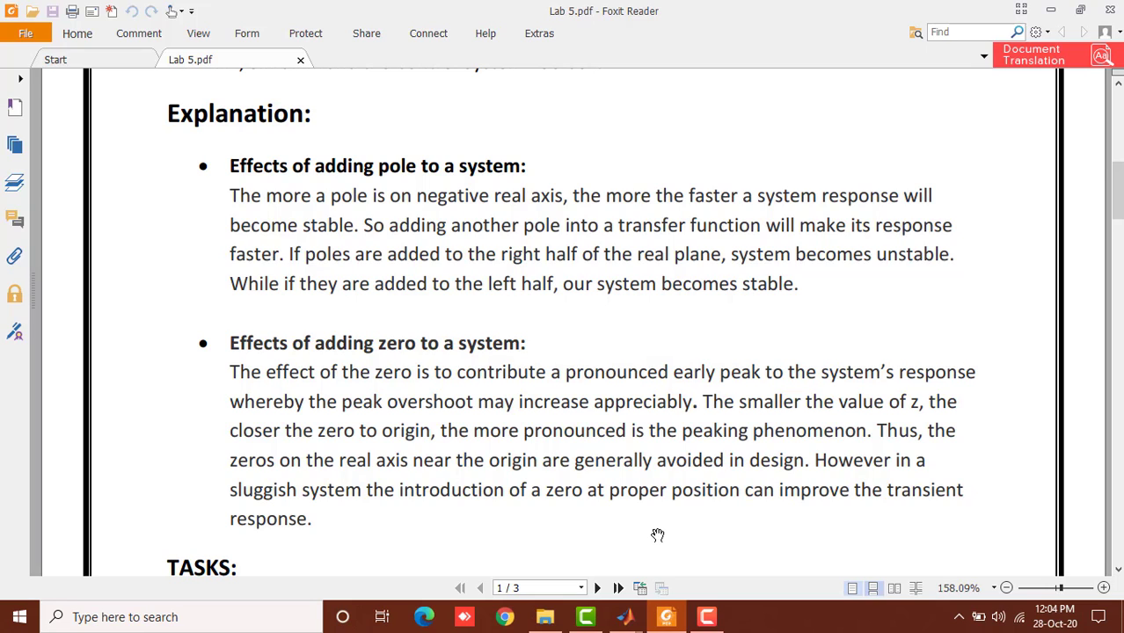
scroll(658, 534, "down", 8)
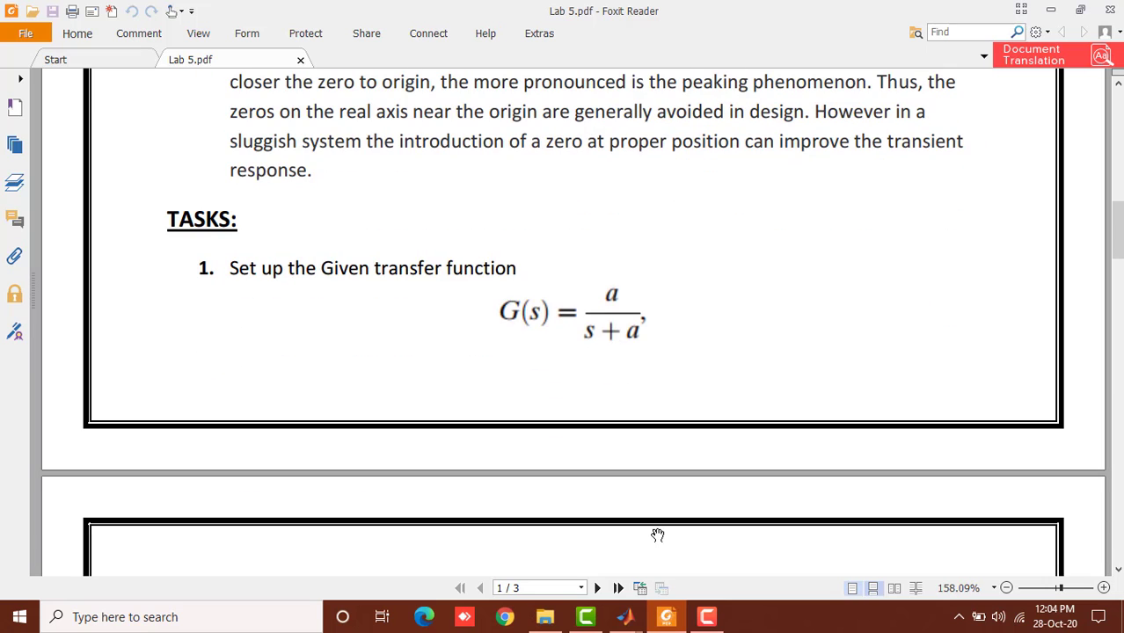
scroll(322, 312, "down", 3)
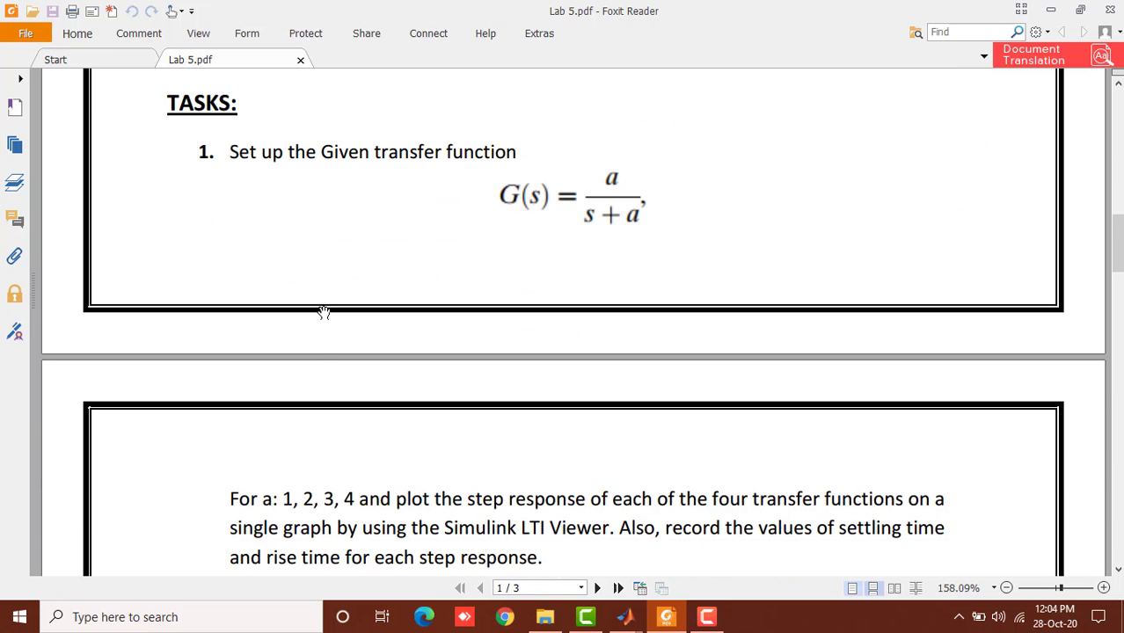
scroll(323, 312, "down", 1)
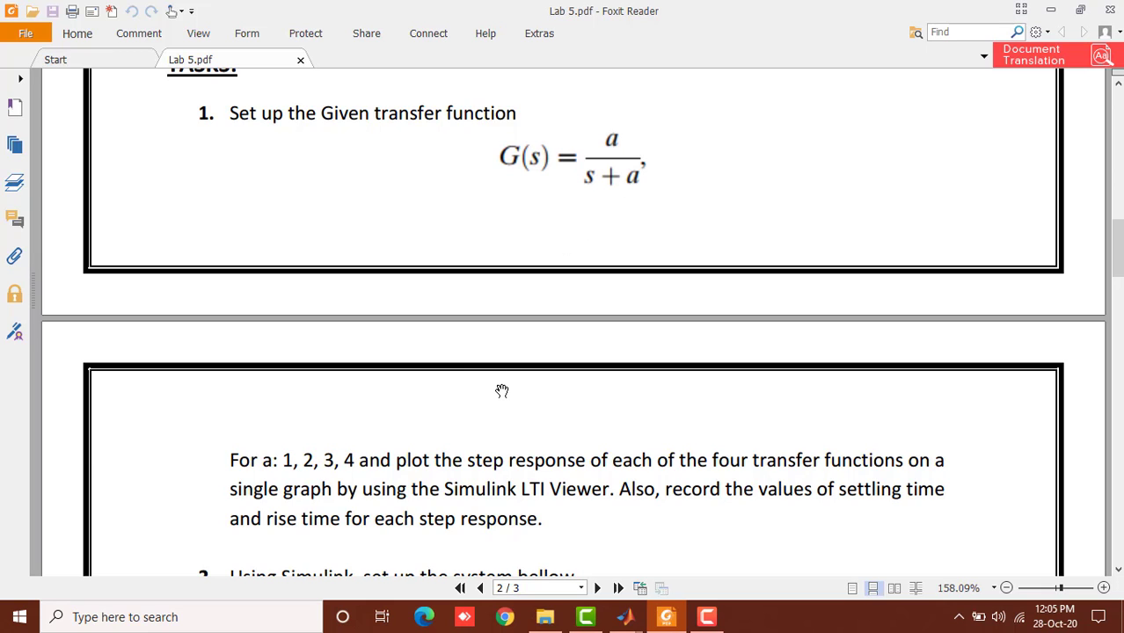
scroll(501, 391, "down", 7)
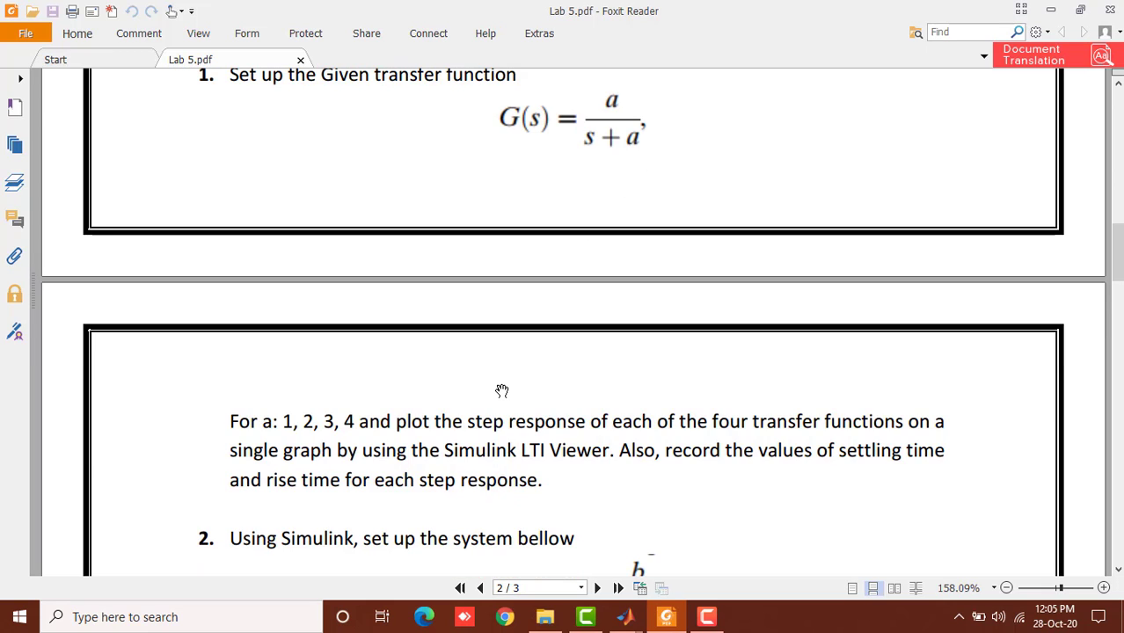
scroll(502, 391, "down", 1)
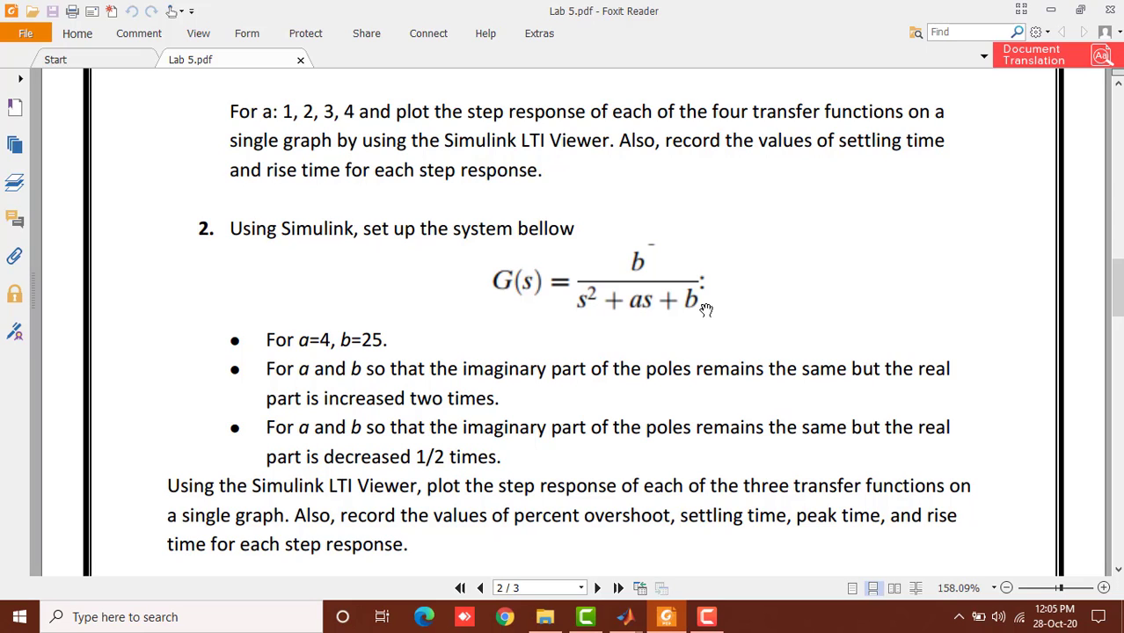
scroll(706, 310, "up", 8)
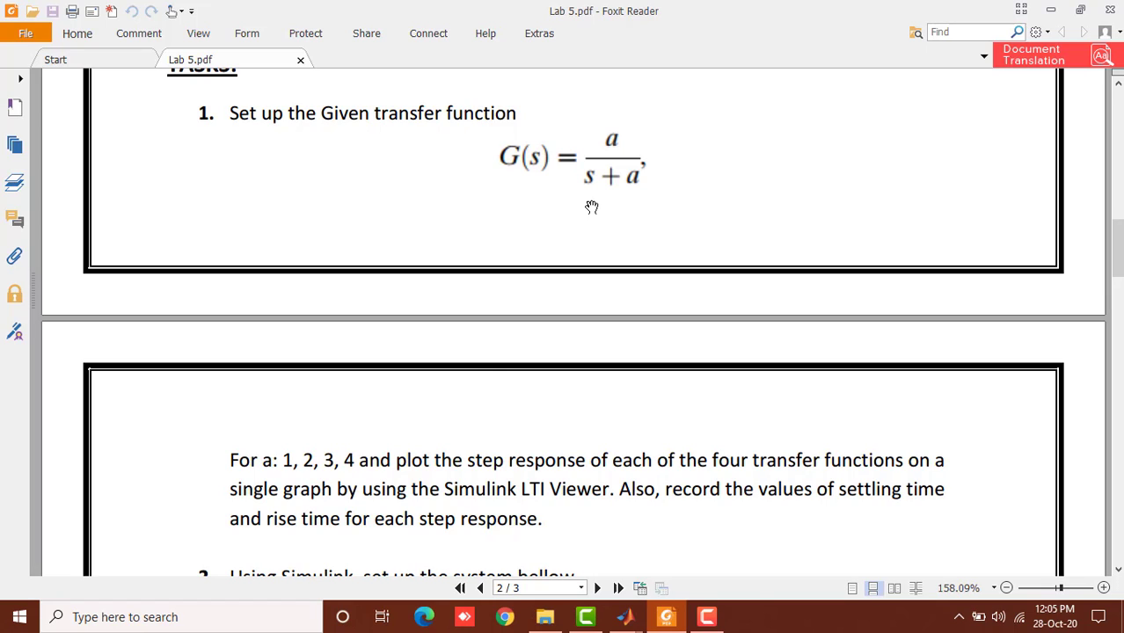
scroll(496, 151, "down", 5)
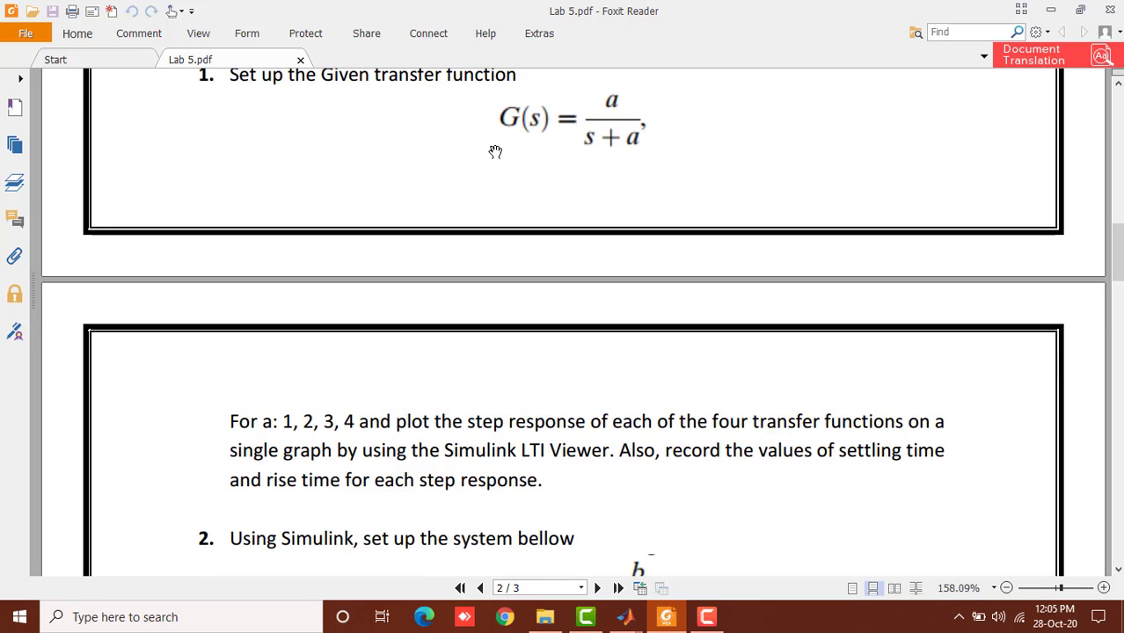
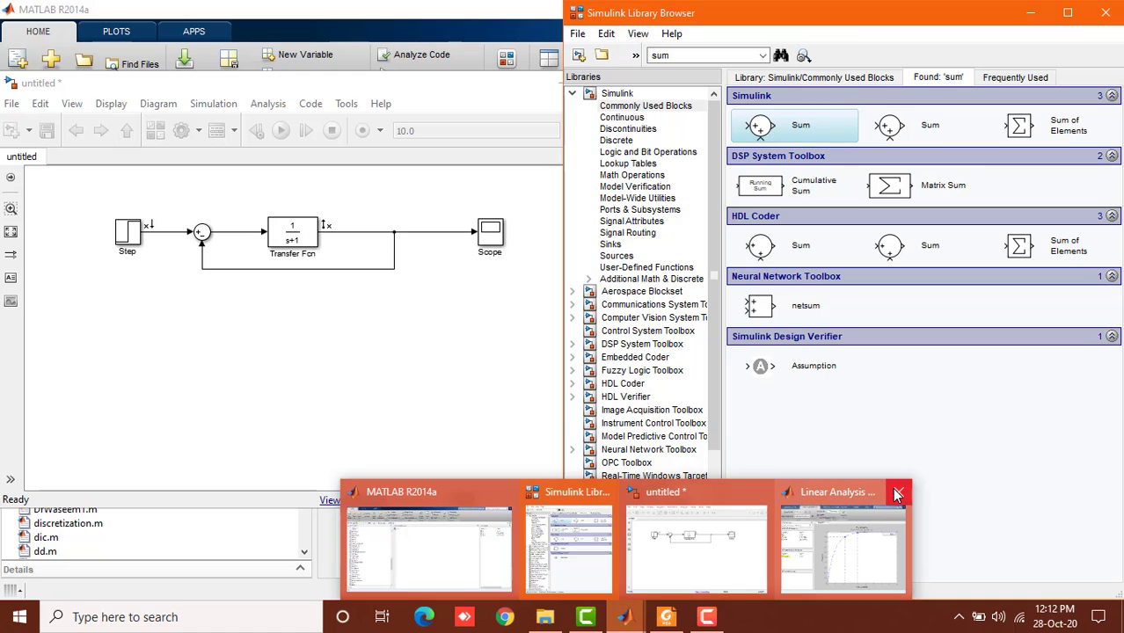
- Close the Linear Analysis Tool without saving its session and remove the open-loop input and output points from the model
left_click(899, 494)
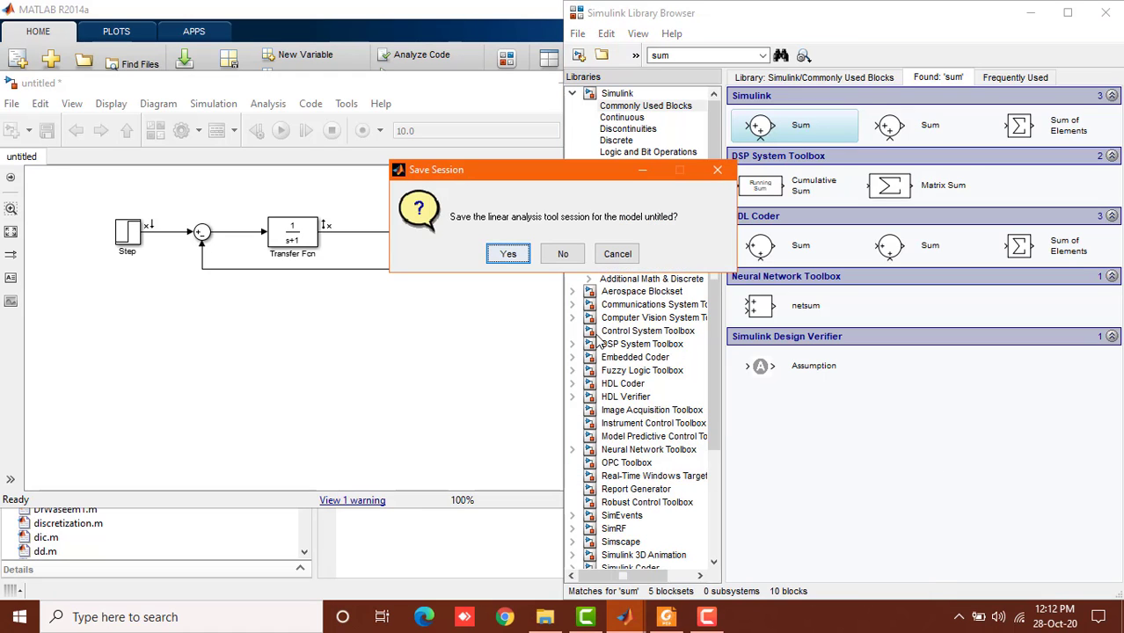
left_click(563, 254)
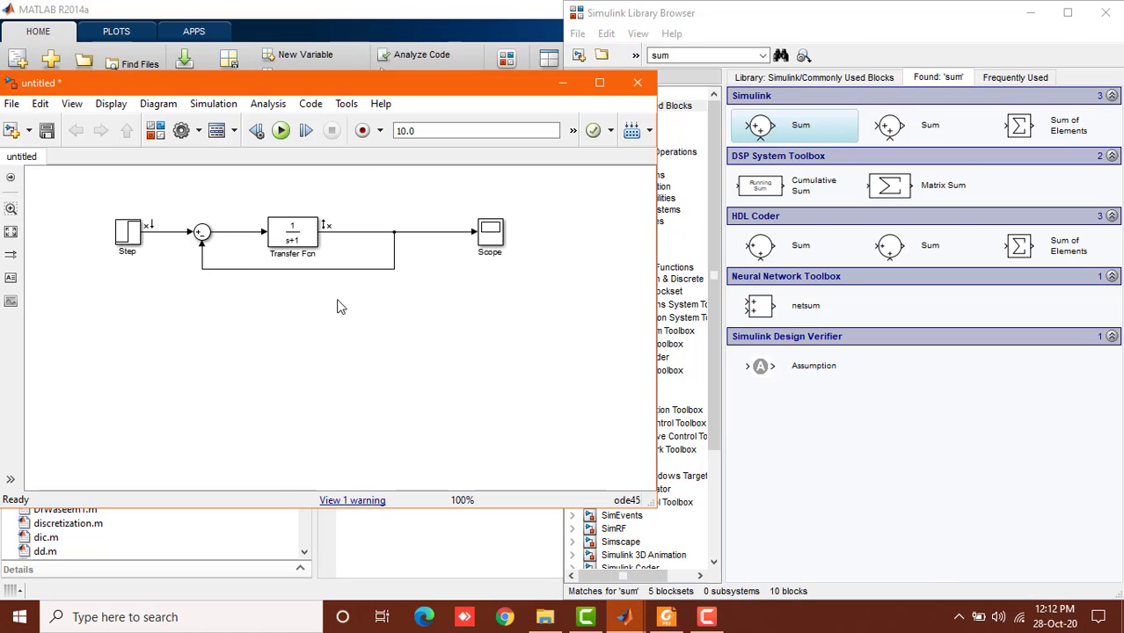
right_click(156, 233)
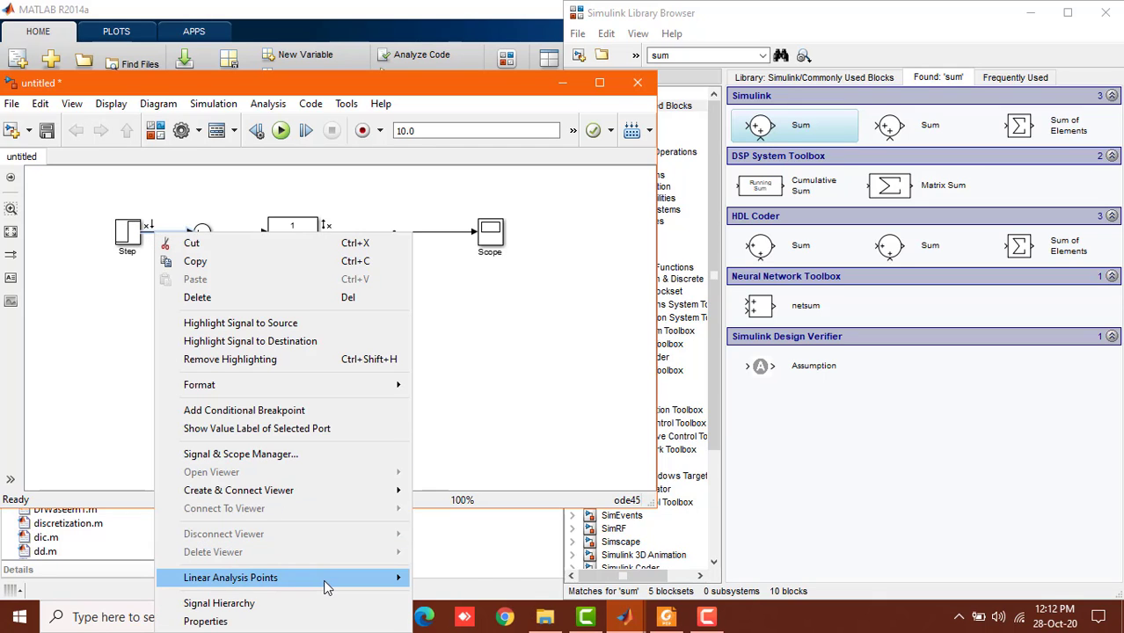
mouse_move(323, 580)
left_click(480, 435)
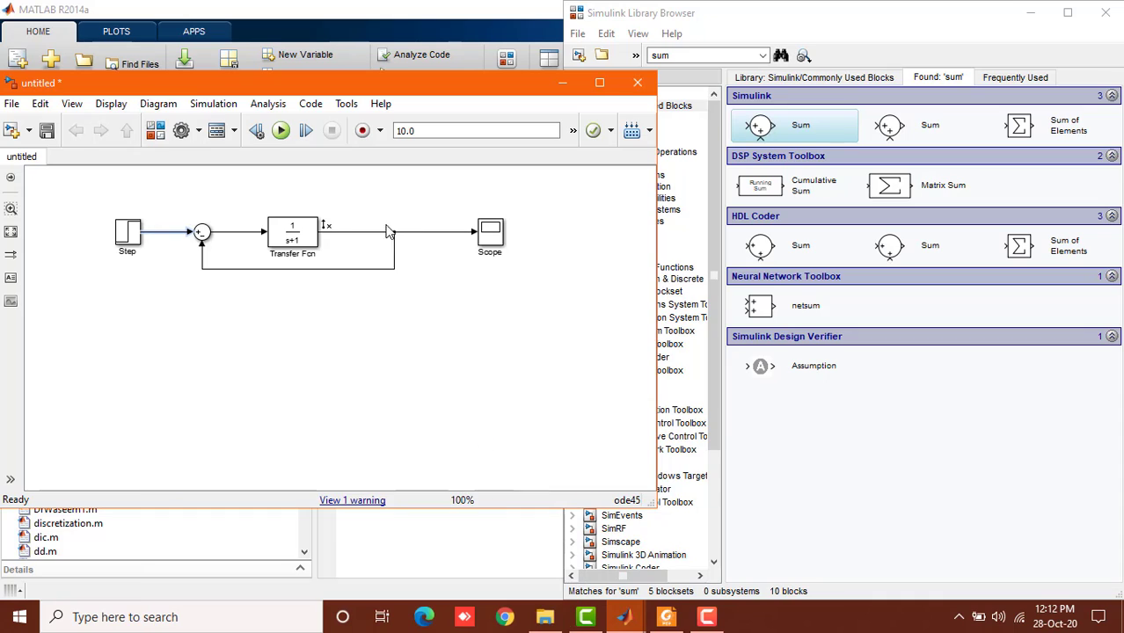
left_click(263, 198)
left_click(134, 243)
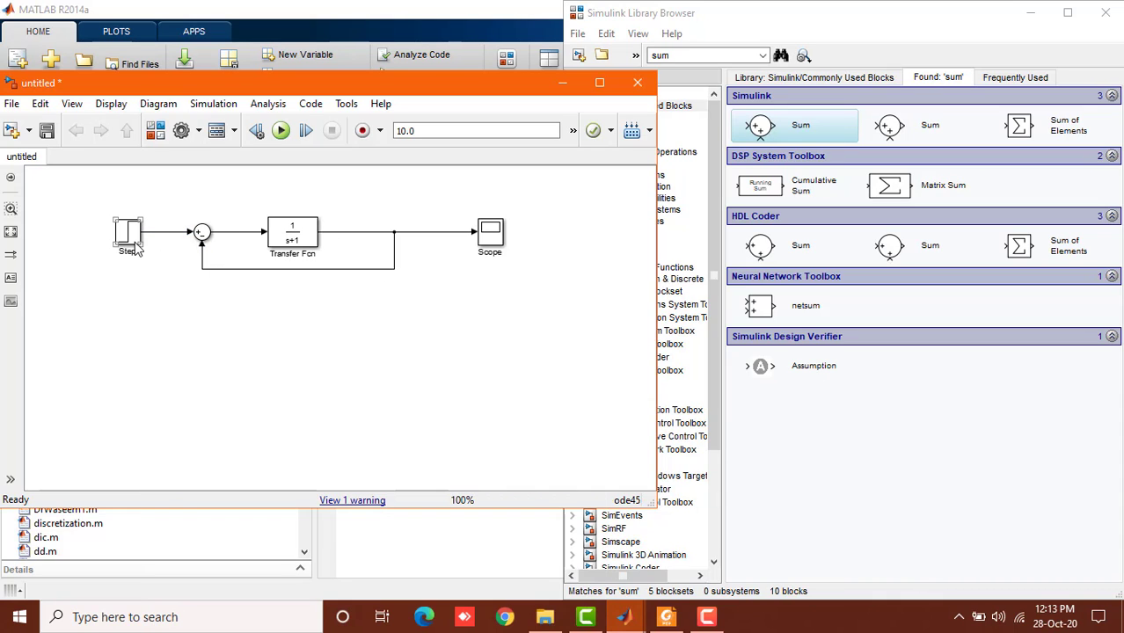
left_click(203, 238)
left_click(312, 245)
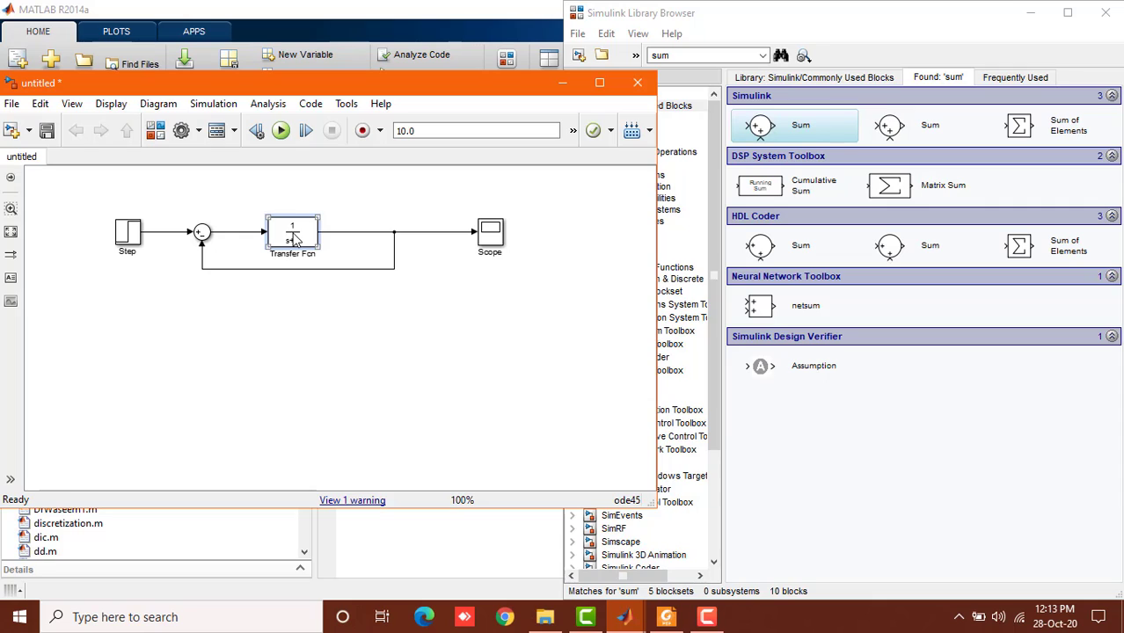
left_click(498, 241)
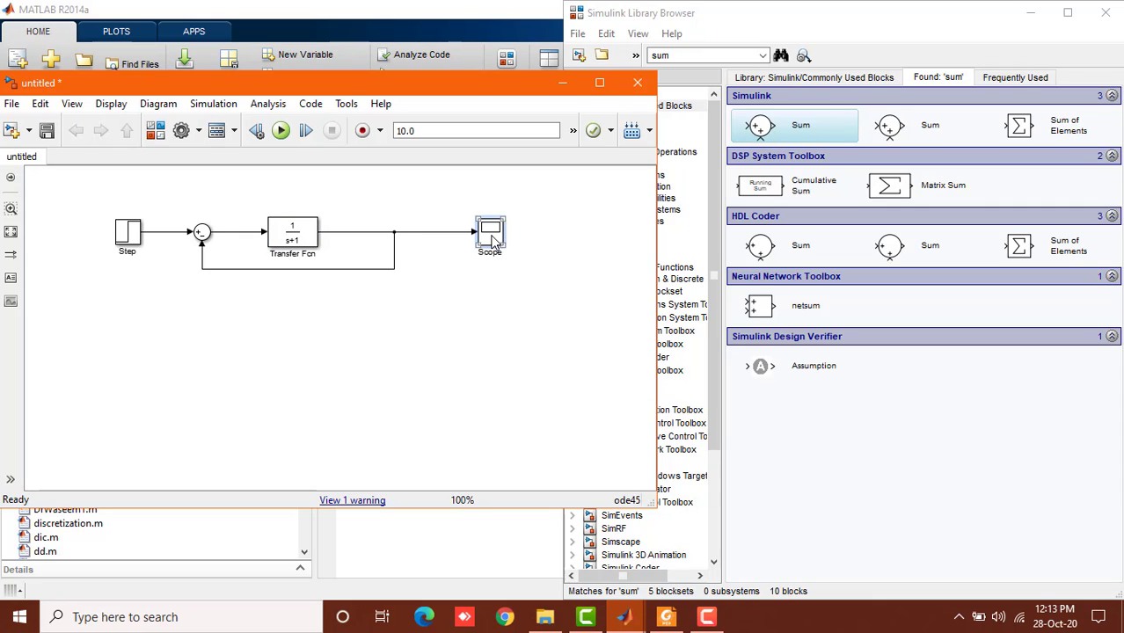
left_click(478, 297)
- Mark the signal from Step to the sum block as an open-loop input and the signal entering the Scope as an open-loop output
right_click(159, 233)
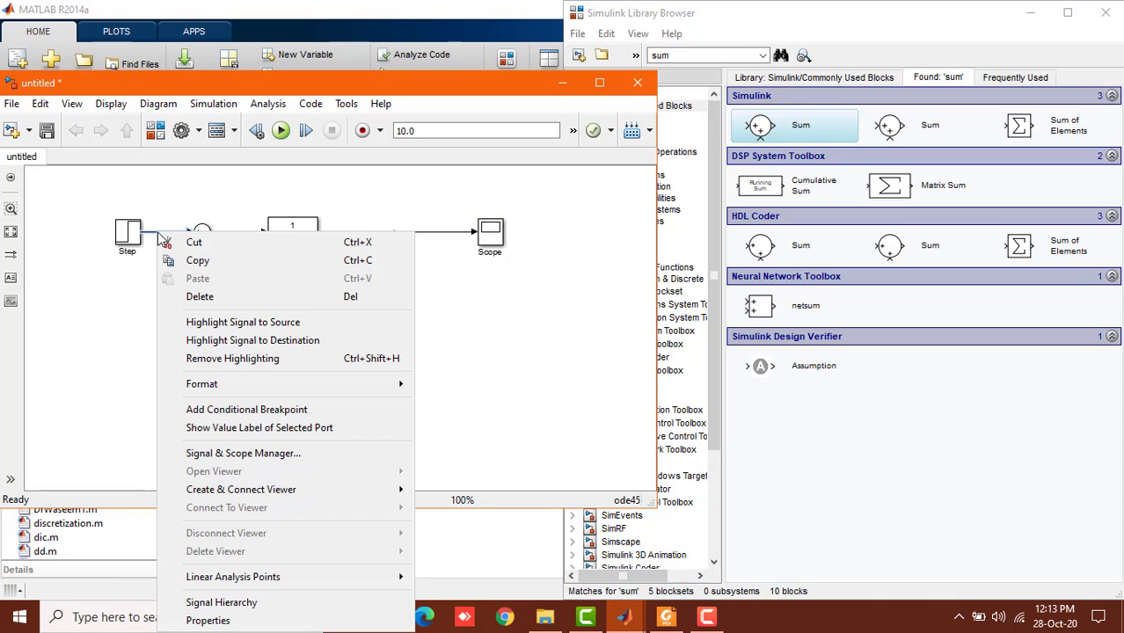
mouse_move(282, 576)
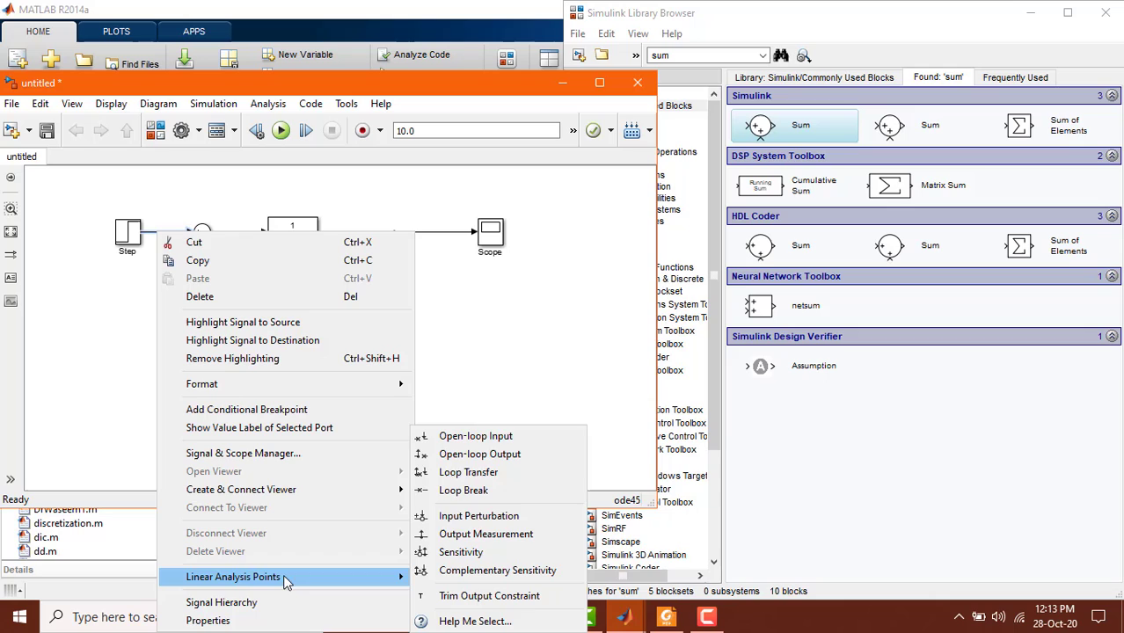
left_click(446, 436)
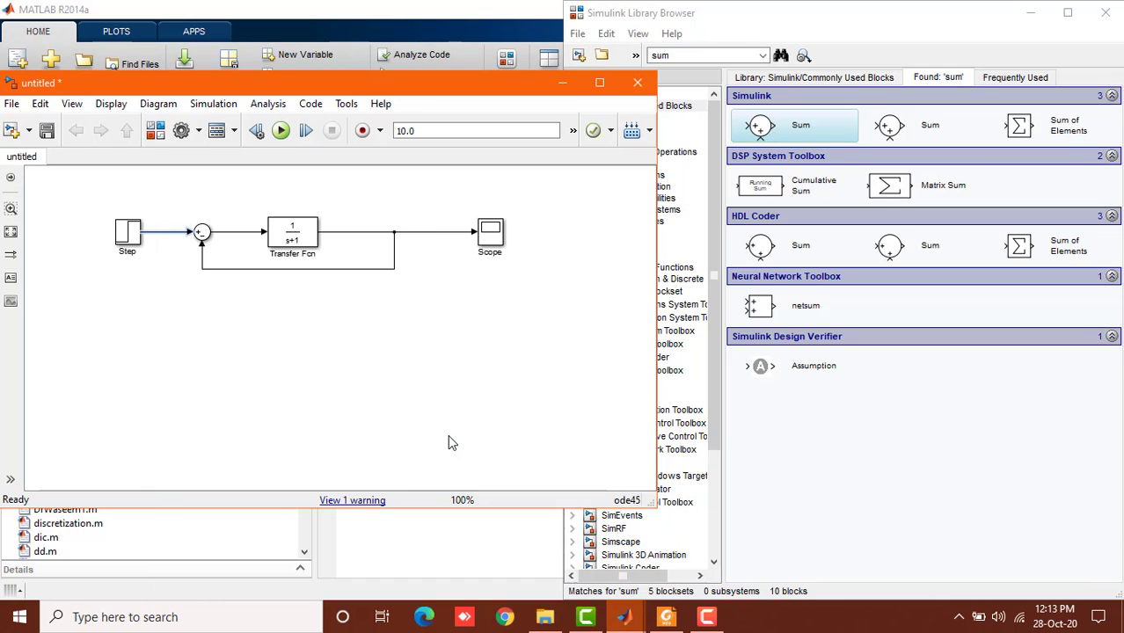
right_click(434, 233)
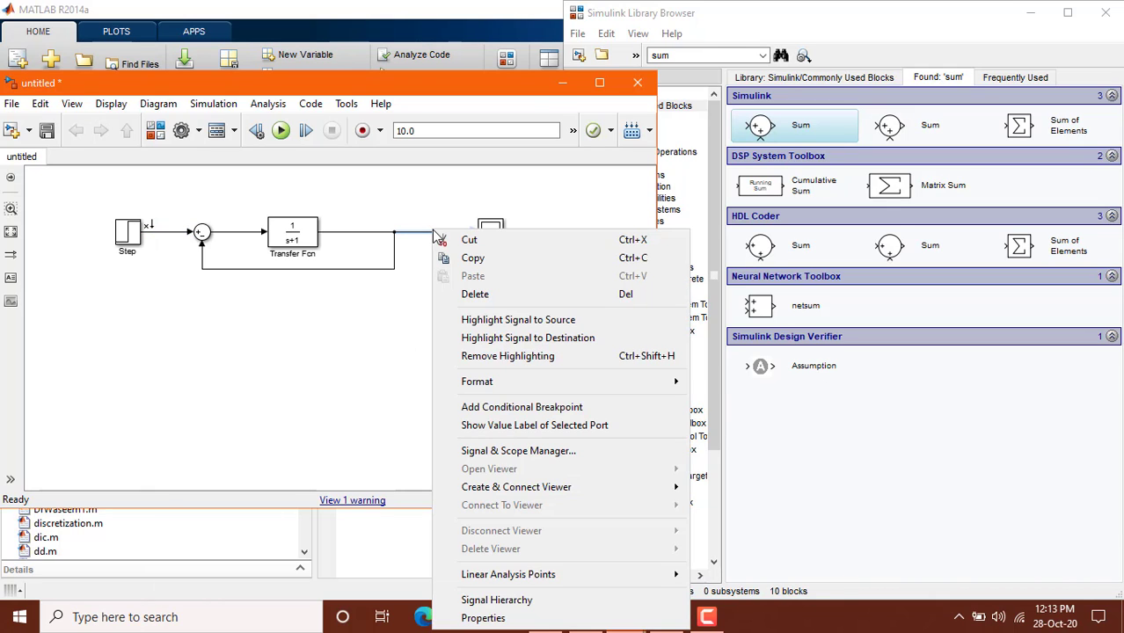
mouse_move(527, 578)
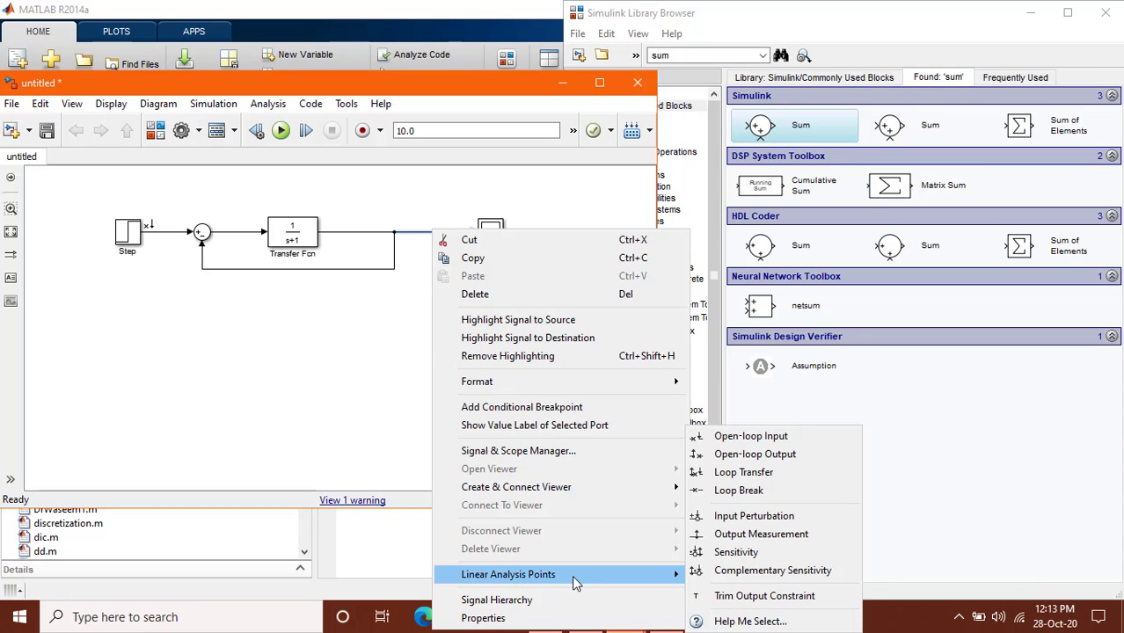
left_click(747, 455)
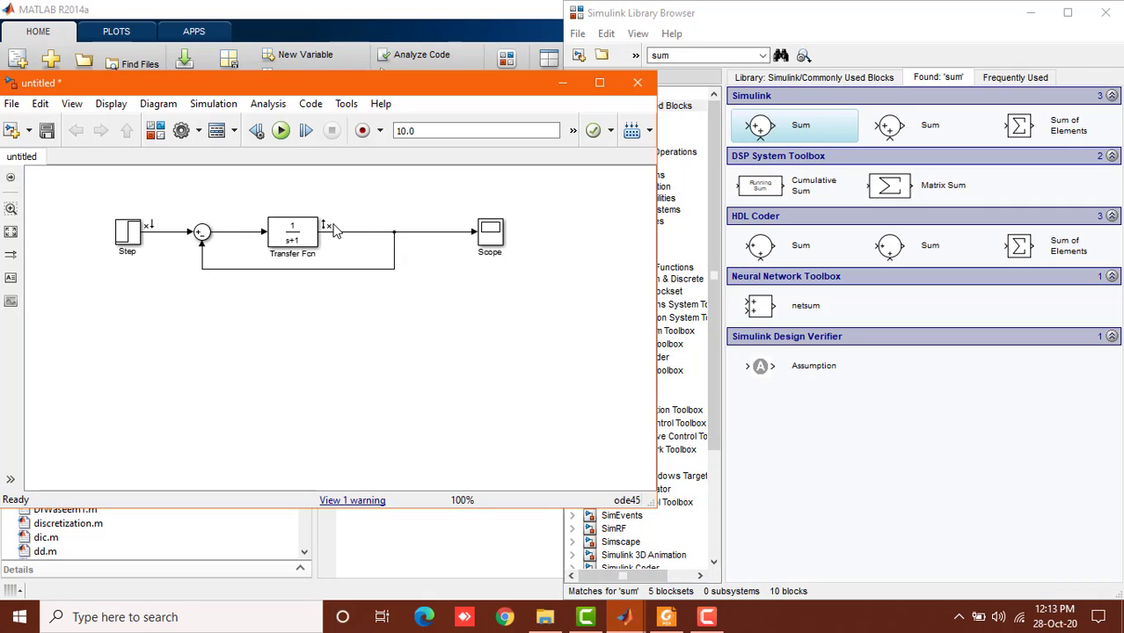
left_click(161, 234)
left_click(434, 236)
- Open the control design Linear Analysis Tool for the model and linearize it with a new step response plot
left_click(269, 104)
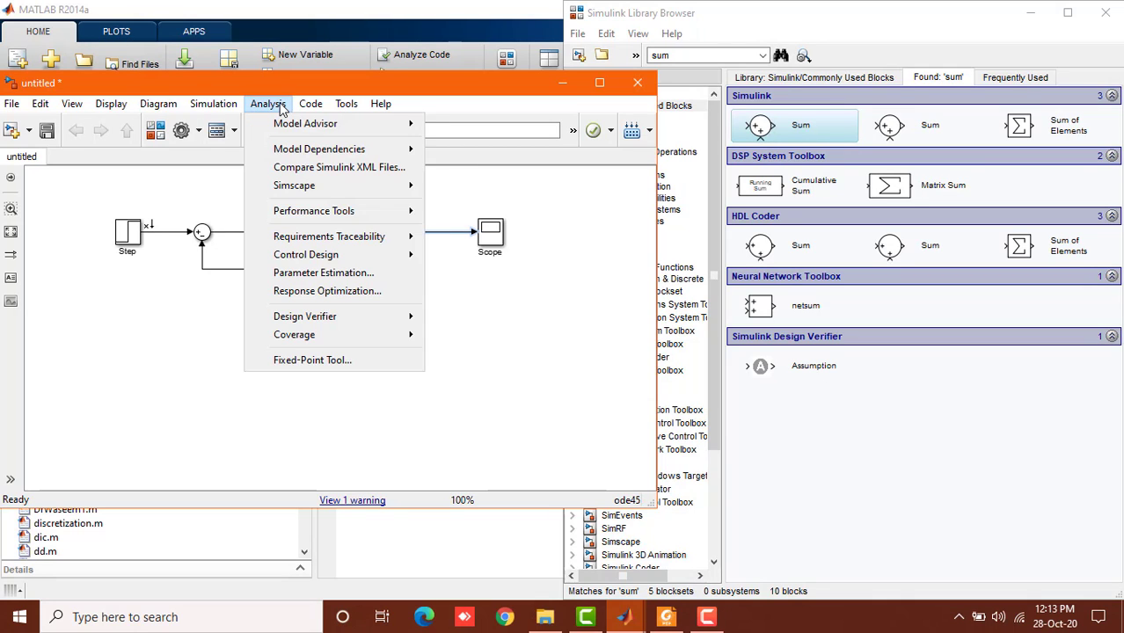
mouse_move(329, 255)
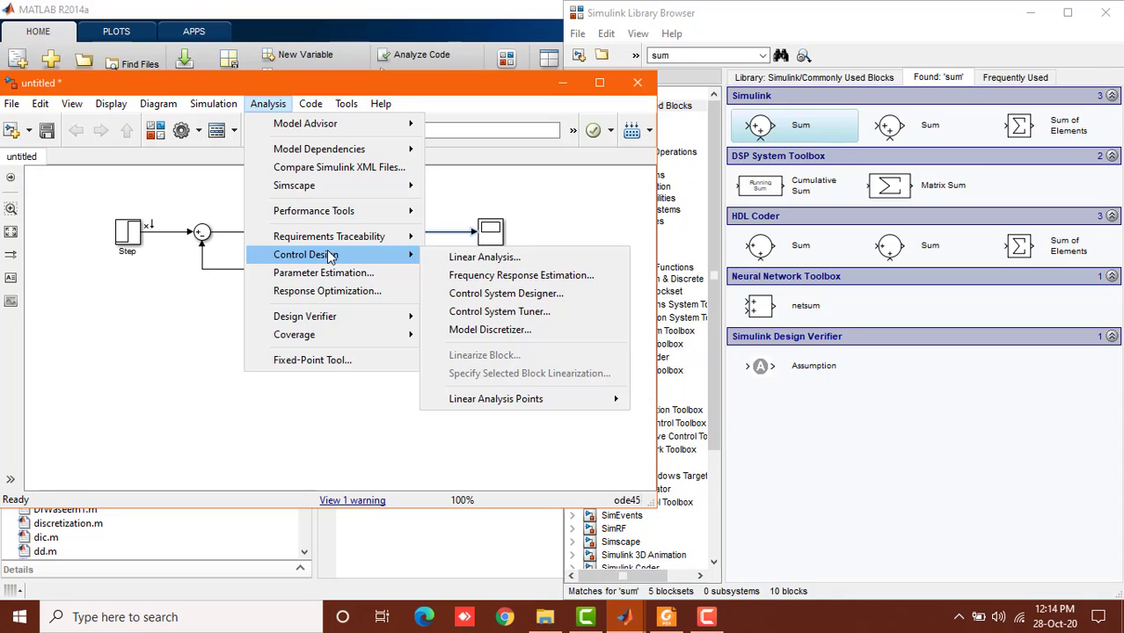
left_click(492, 268)
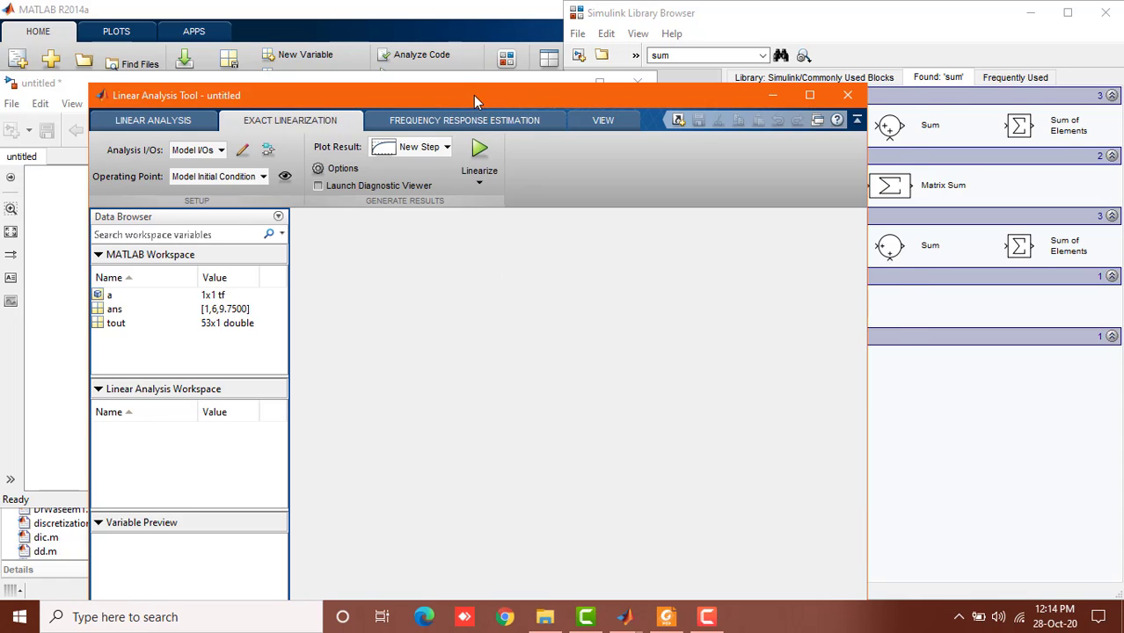
left_click_drag(472, 95, 555, 53)
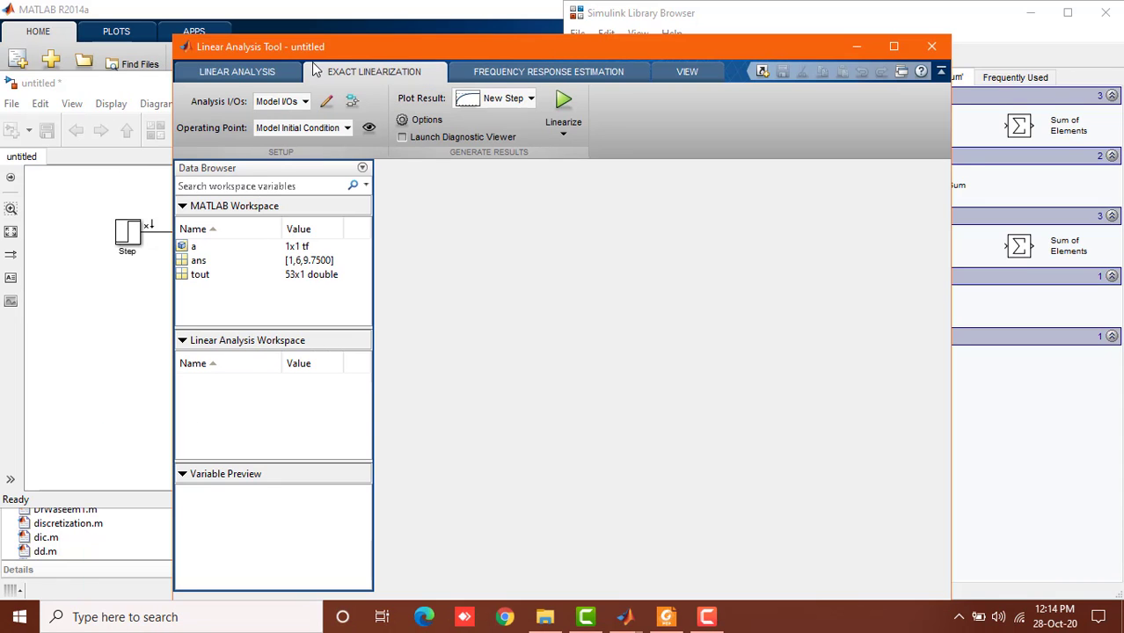
left_click(565, 103)
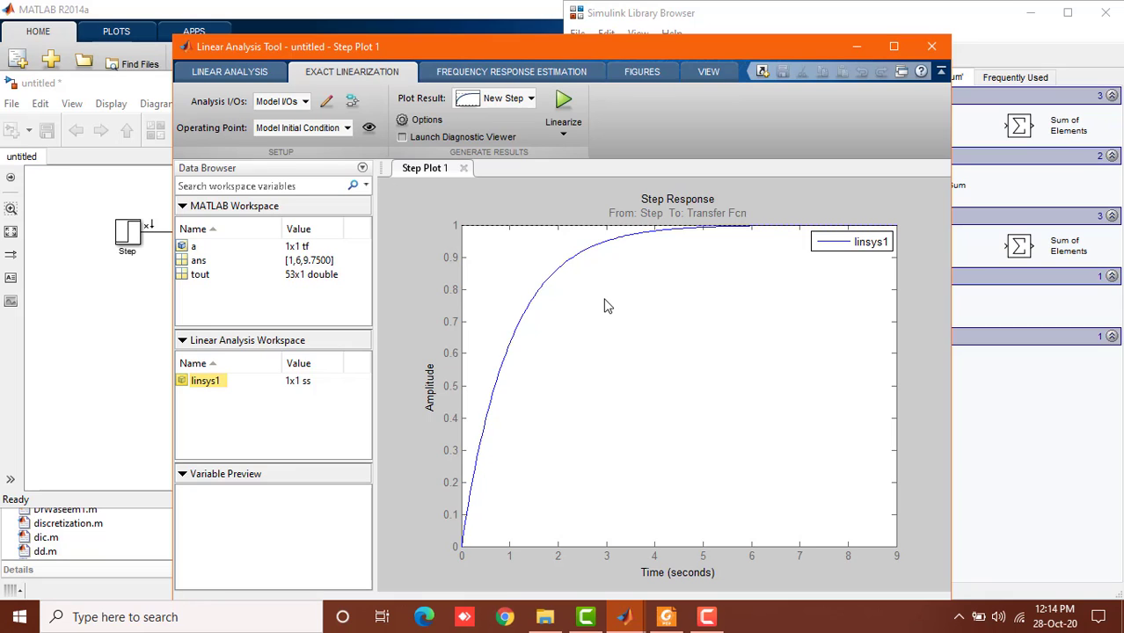
- Return to the Simulink model, run the simulation with a stop time of 10.0 and open the Scope
left_click(79, 324)
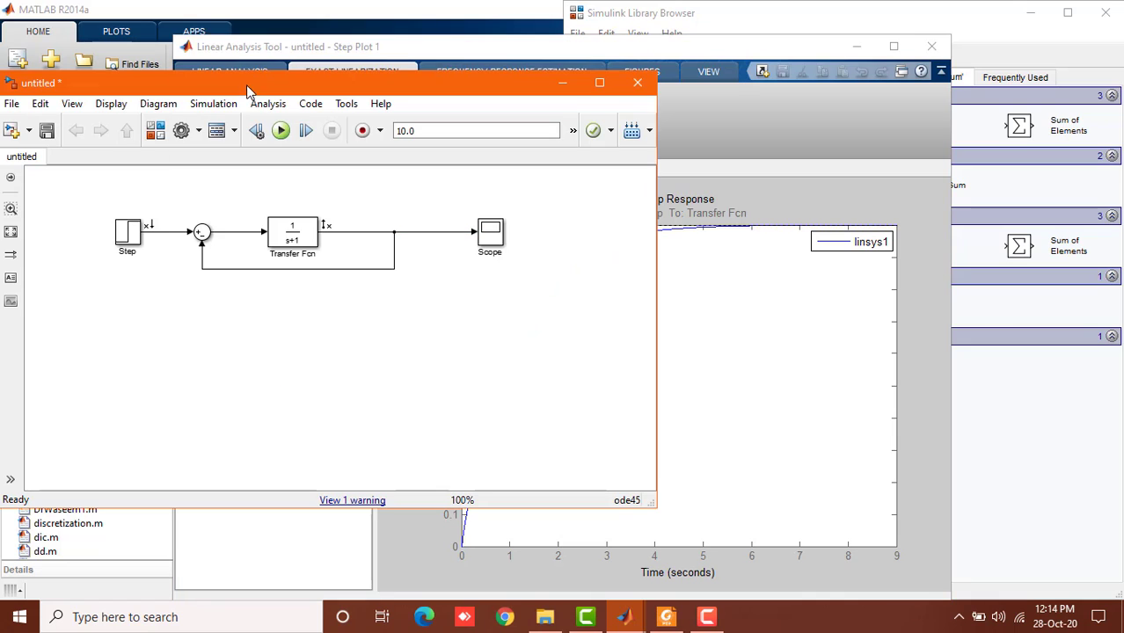
left_click(281, 132)
double_click(491, 246)
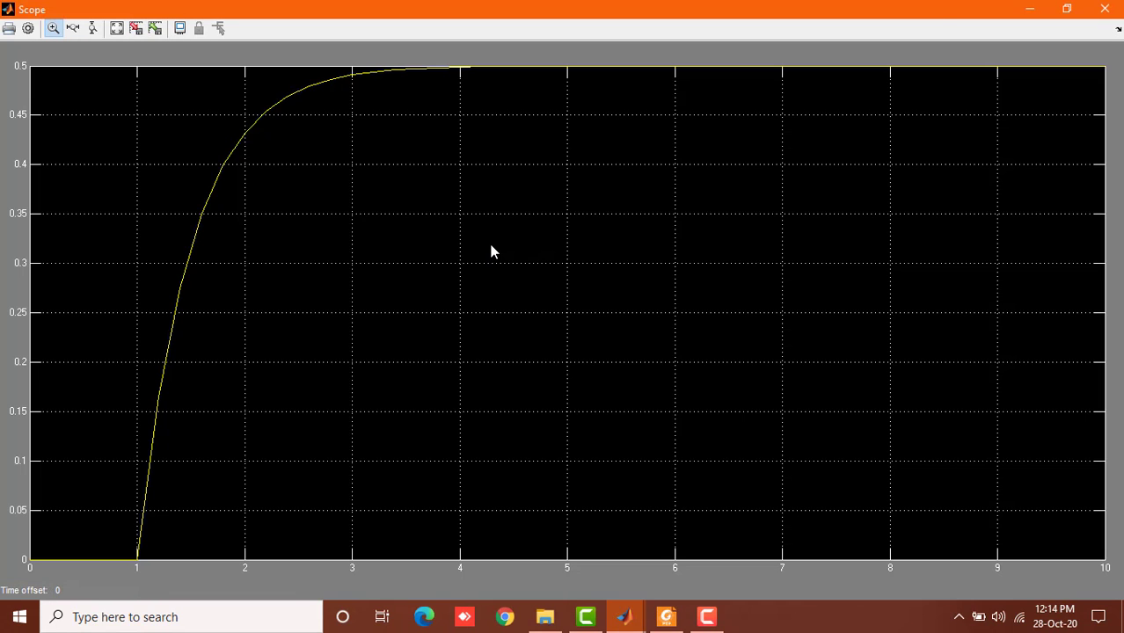
- Compare the Scope's trace with the step plot in the Linear Analysis Tool and close the Scope
key("alt+Tab")
mouse_move(626, 617)
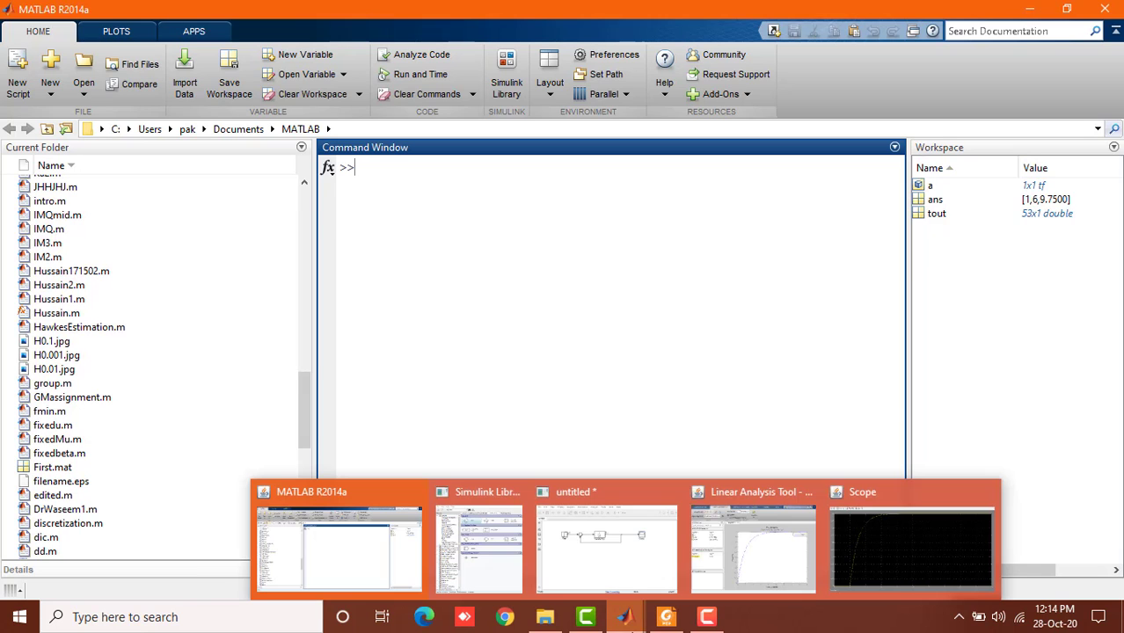
left_click(909, 551)
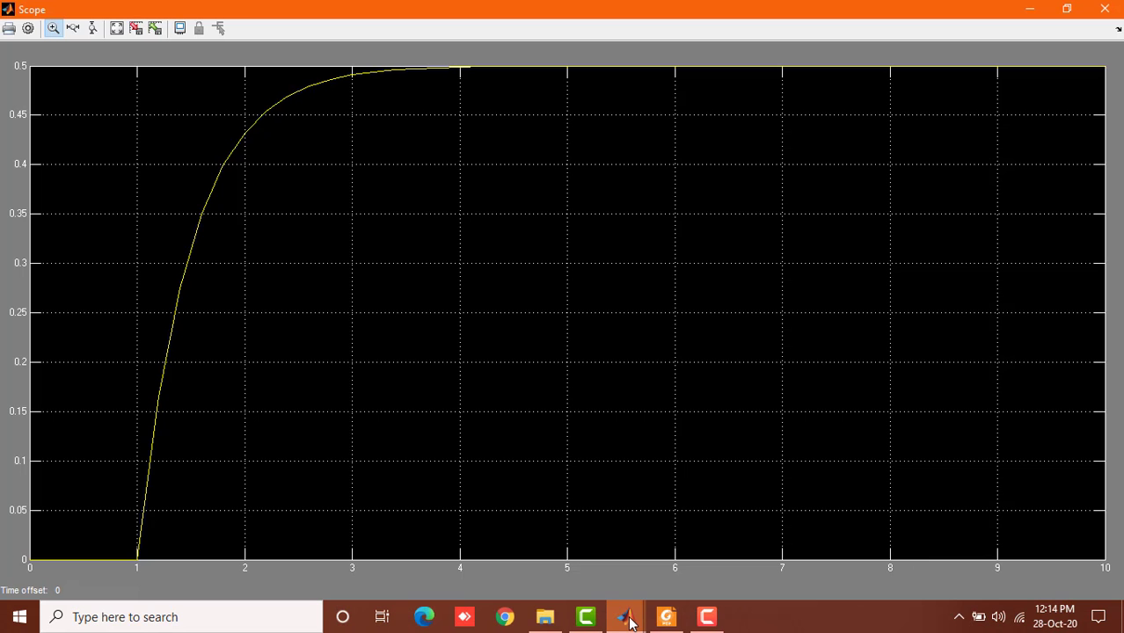
left_click(746, 553)
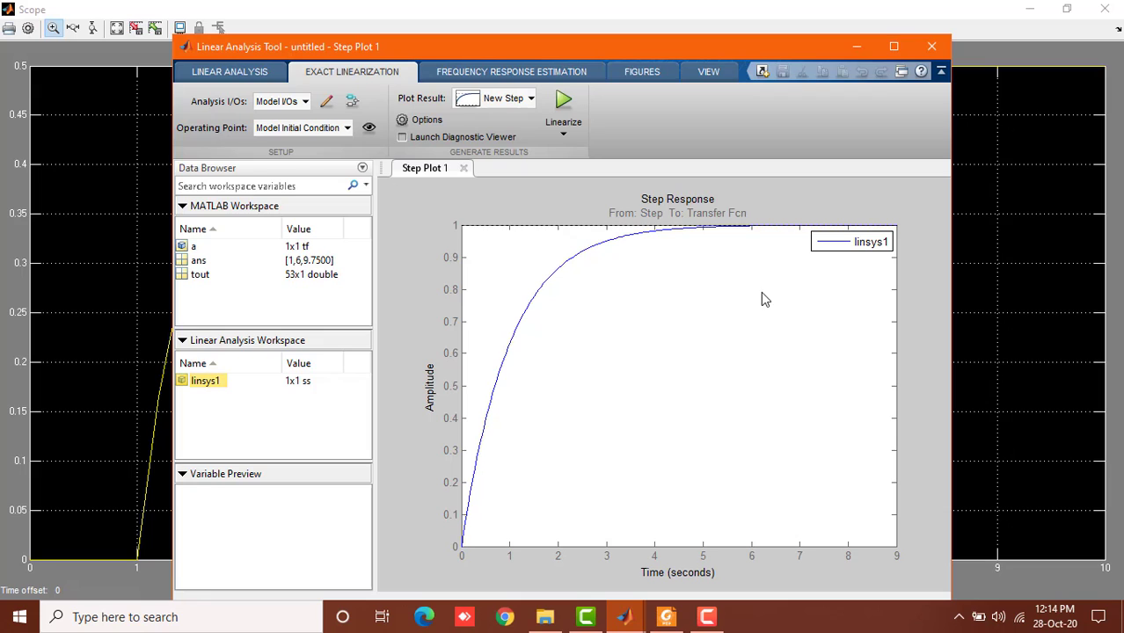
right_click(1003, 163)
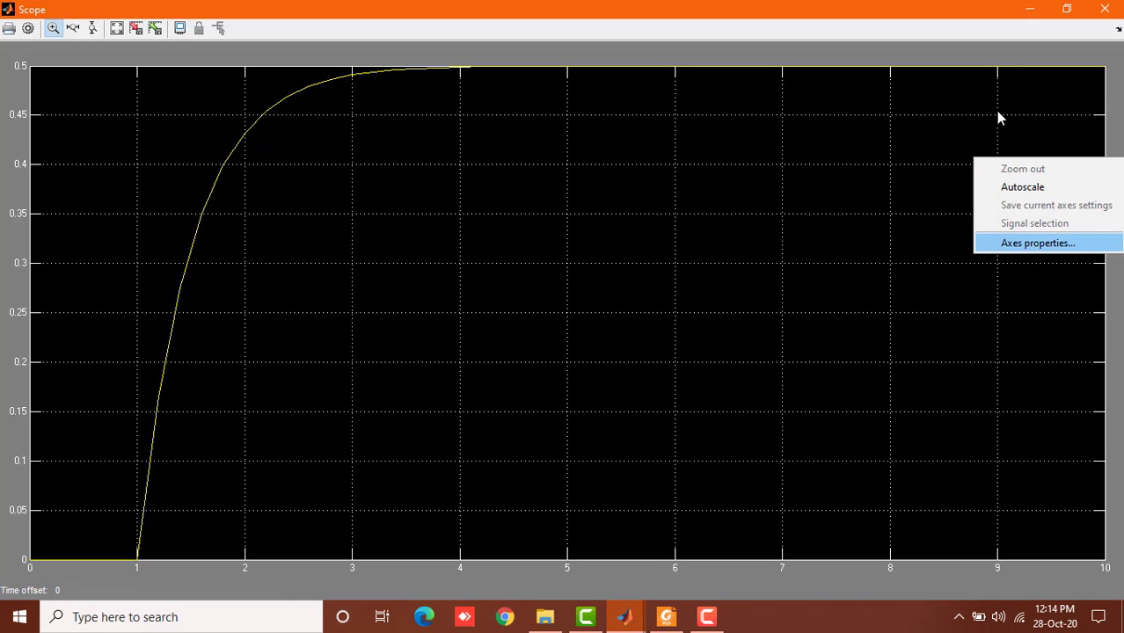
left_click(1121, 7)
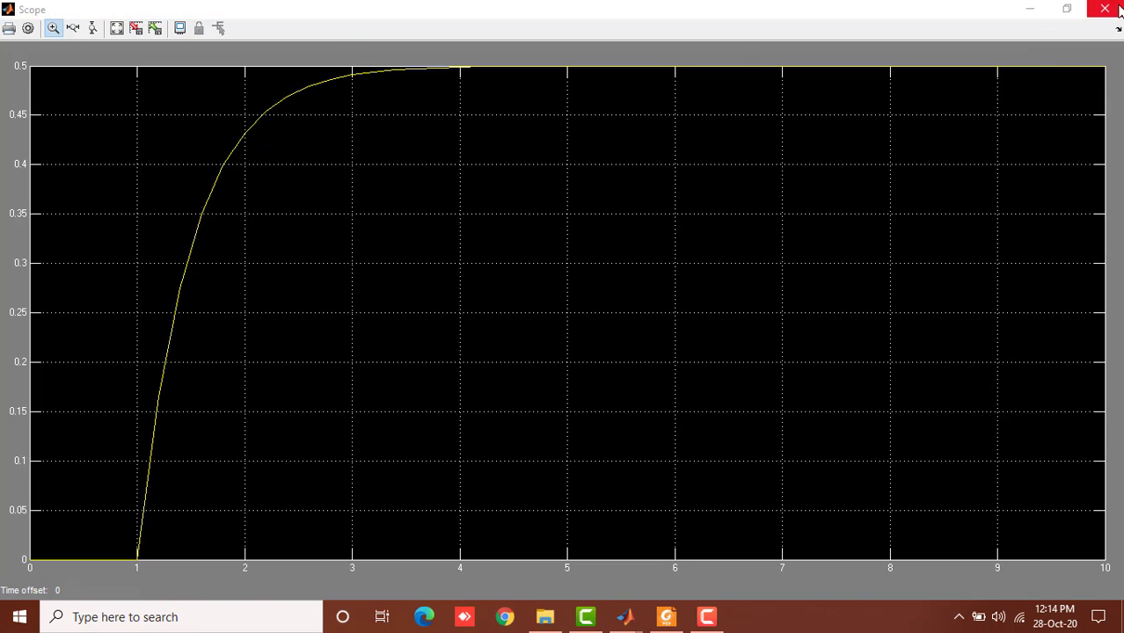
- Close the Scope, show the rise time characteristic on the Linear Analysis Tool's step plot and inspect its data tip
left_click(1120, 7)
right_click(625, 353)
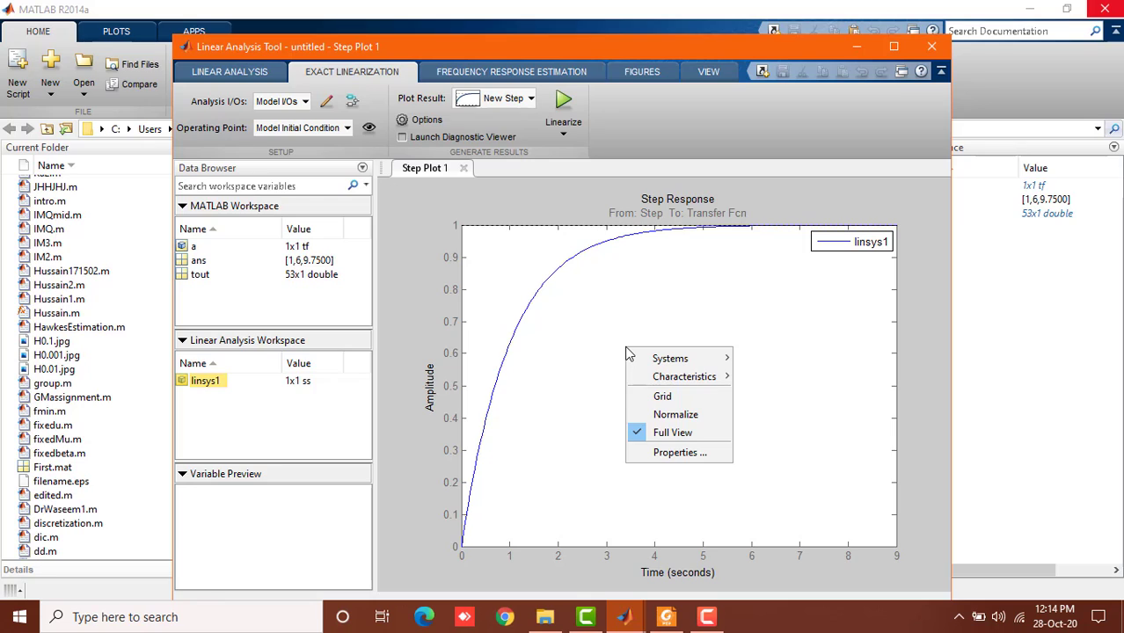
mouse_move(680, 383)
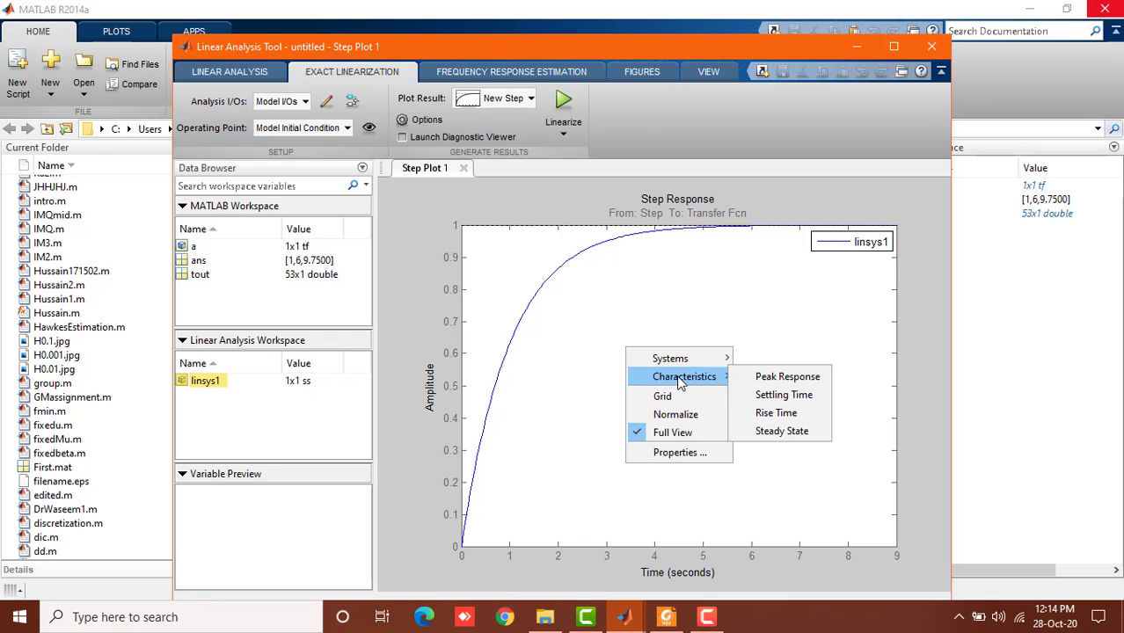
left_click(779, 413)
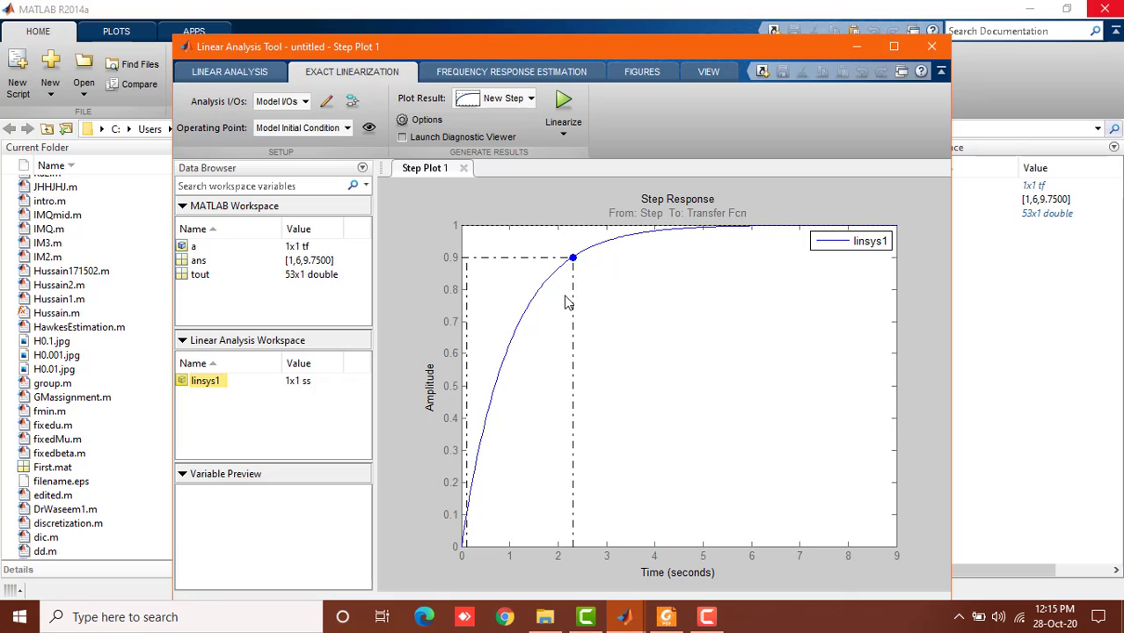
mouse_move(574, 261)
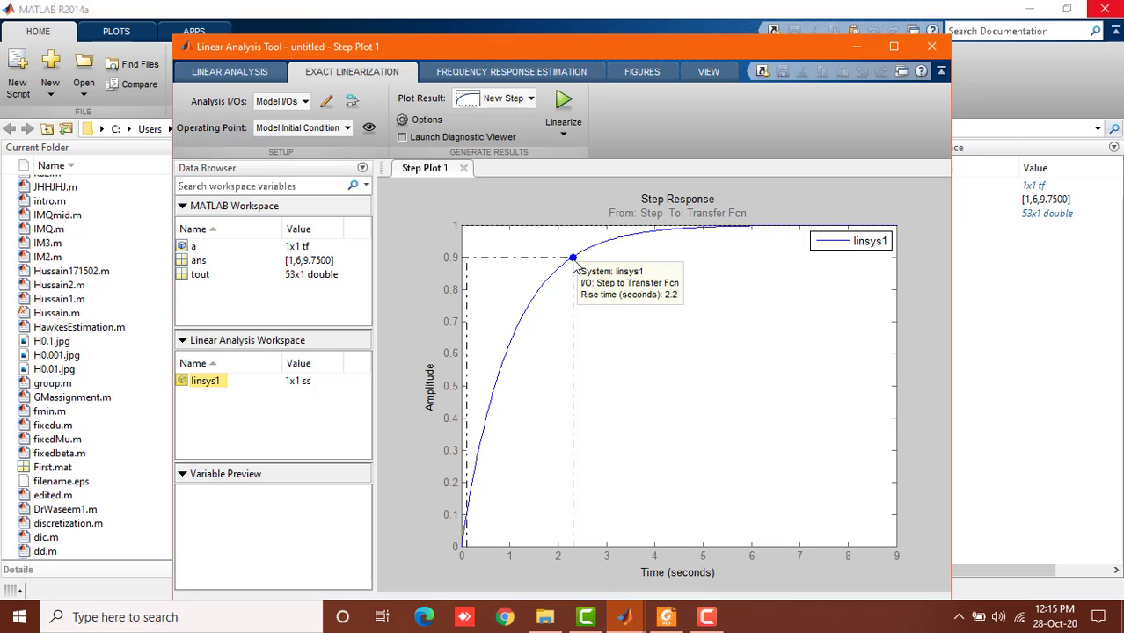
- Add the settling time characteristic to the step plot and inspect its data tip
right_click(664, 339)
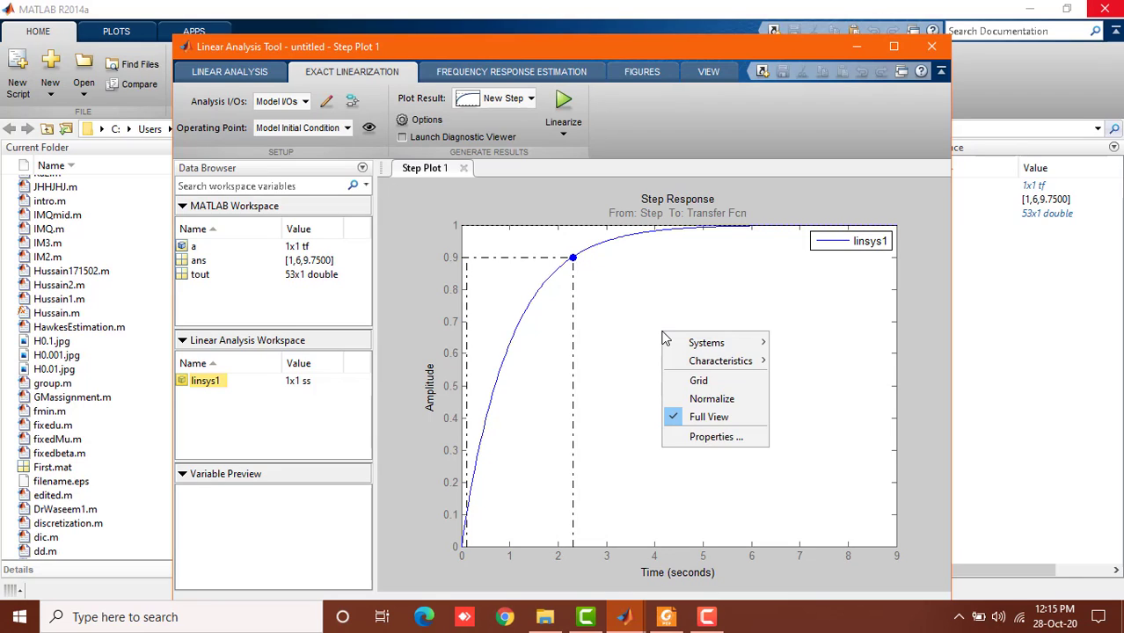
mouse_move(674, 361)
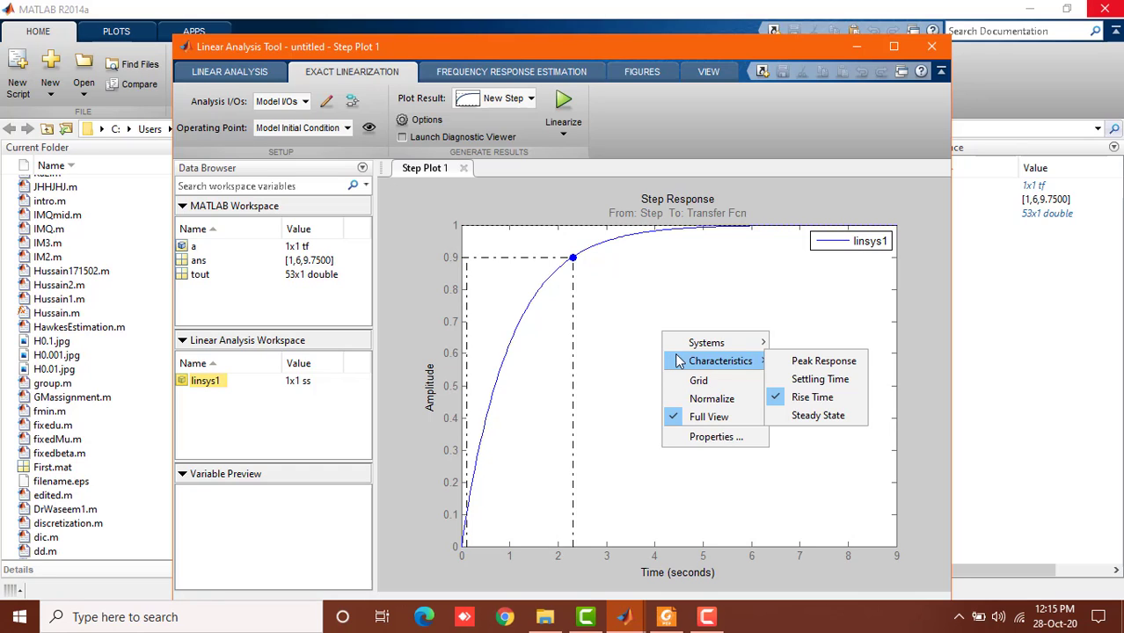
left_click(856, 385)
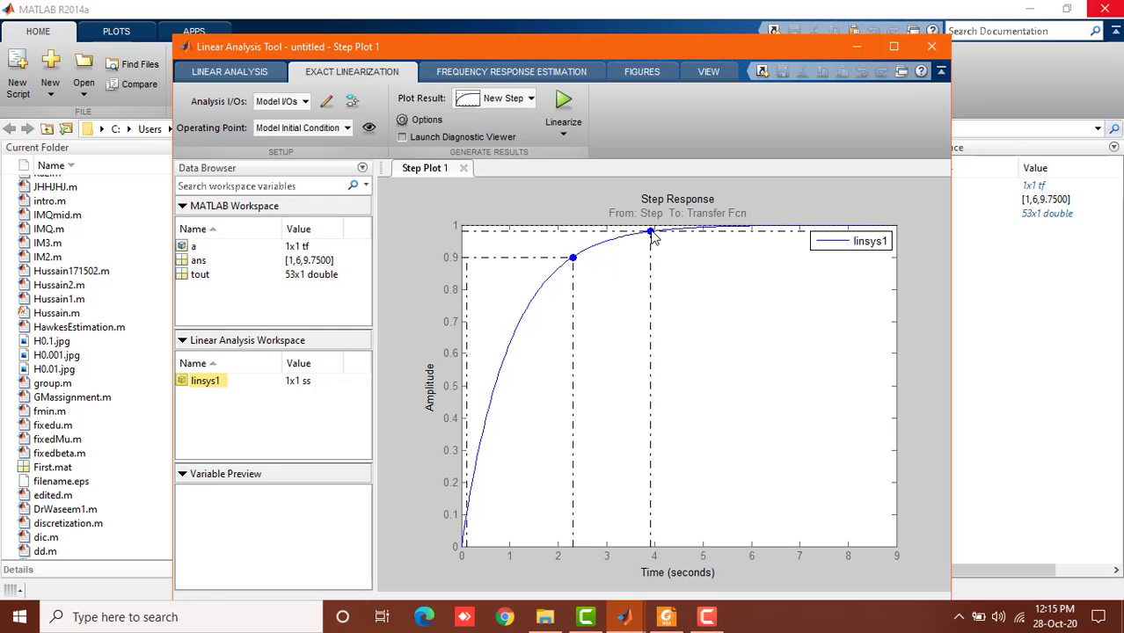
mouse_move(652, 236)
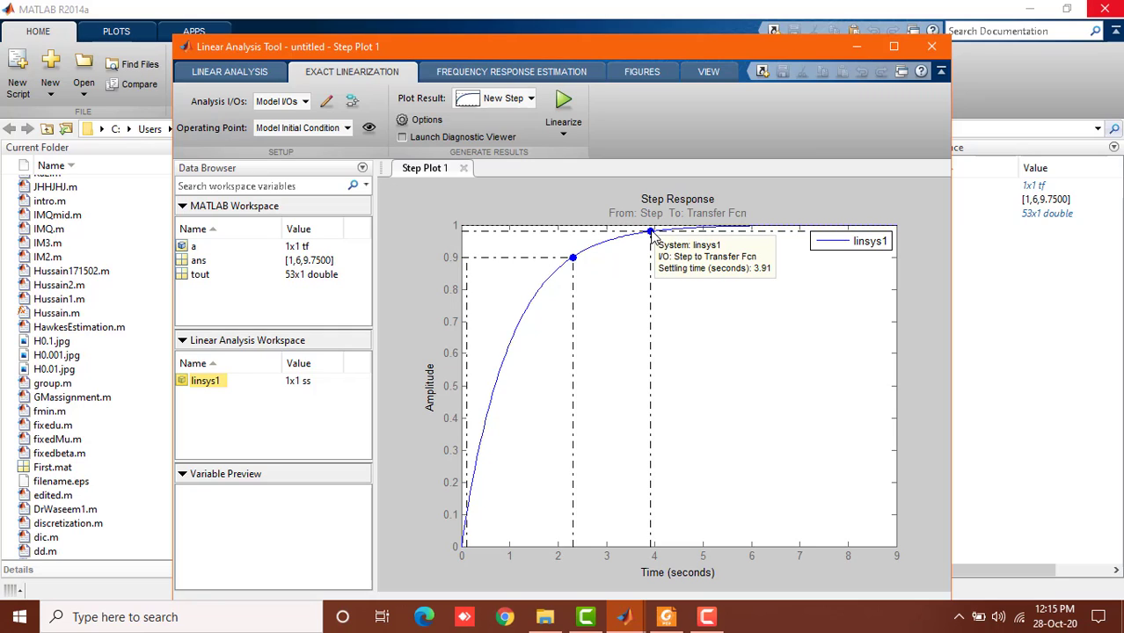
- Add the peak response characteristic to the step plot and inspect its amplitude and overshoot data tip
right_click(678, 300)
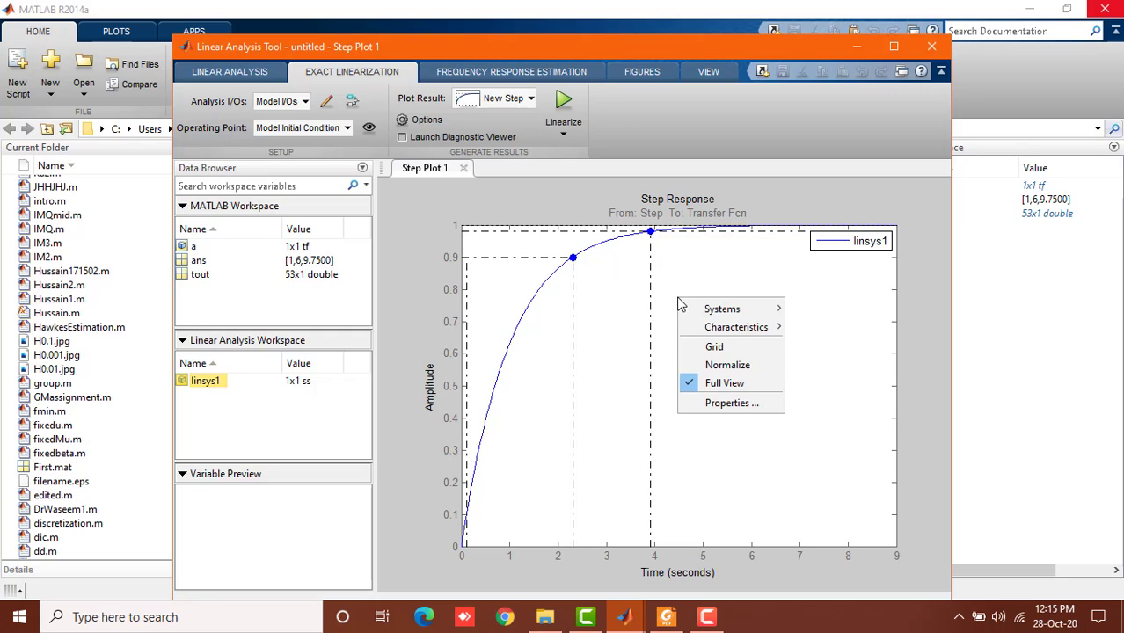
mouse_move(706, 330)
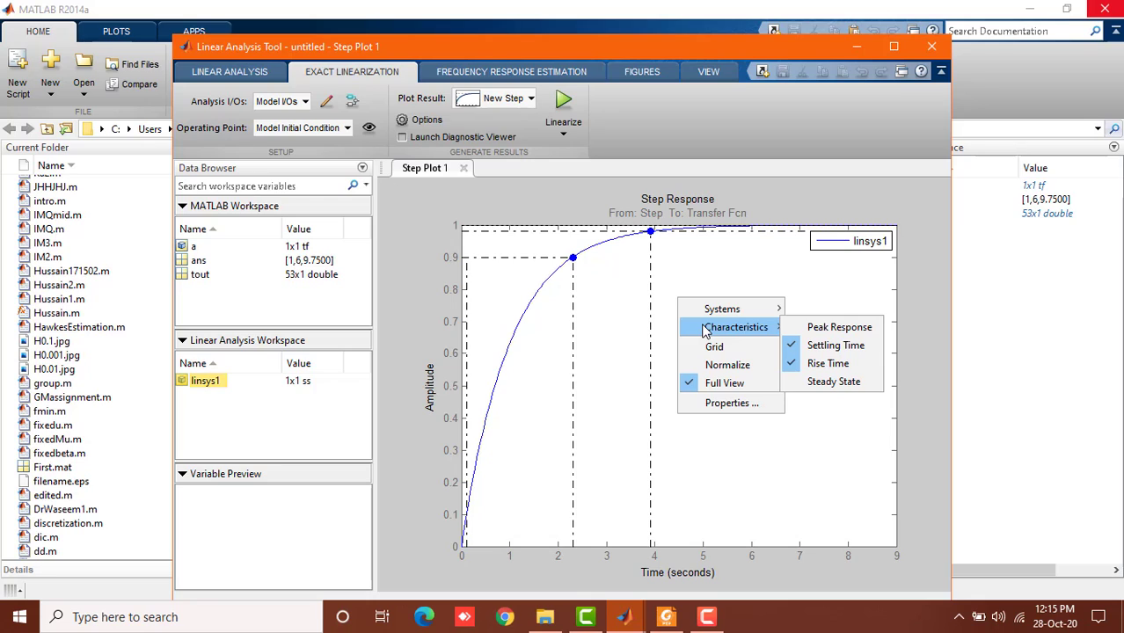
left_click(823, 330)
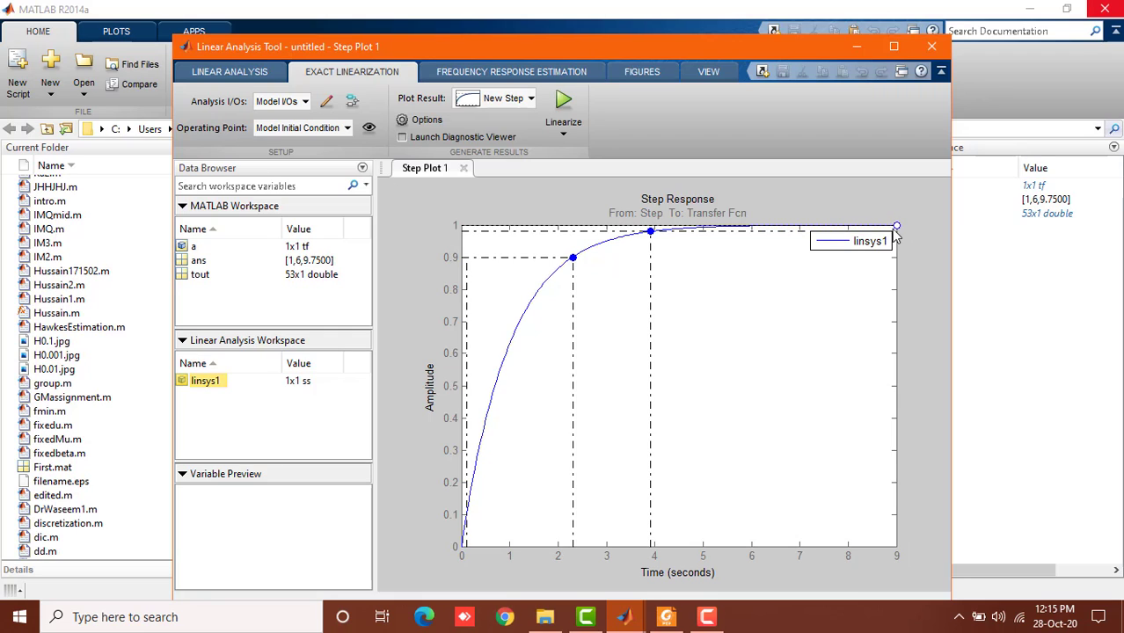
mouse_move(899, 230)
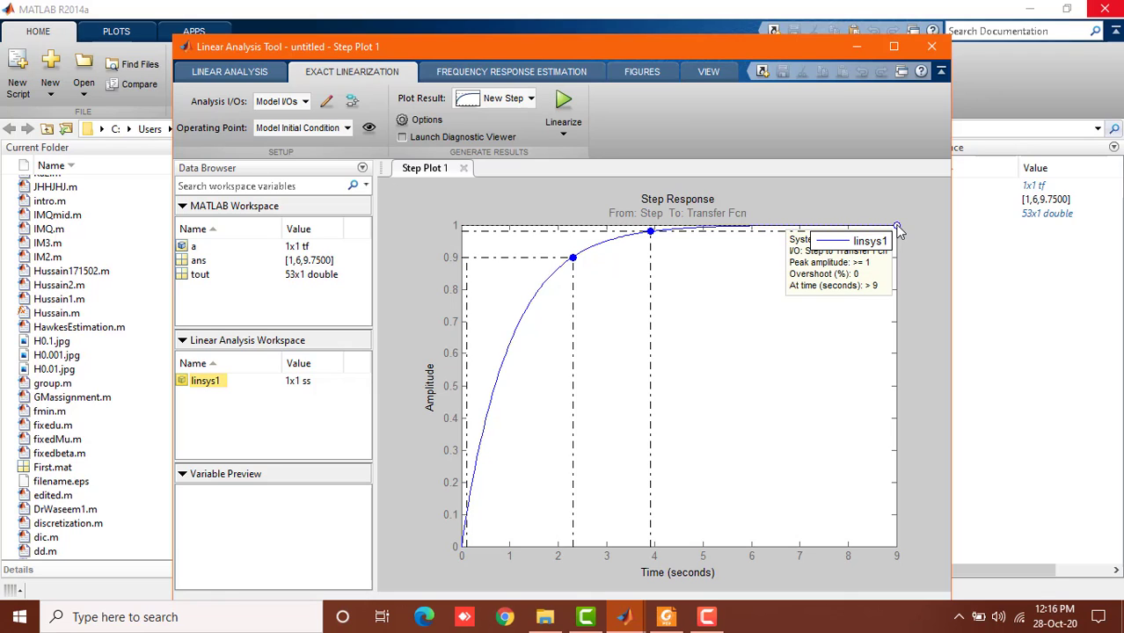
- Switch to Lab 5.pdf in Foxit Reader and read task 2's pole conditions, highlighting the one that increases the real part two times
left_click(978, 274)
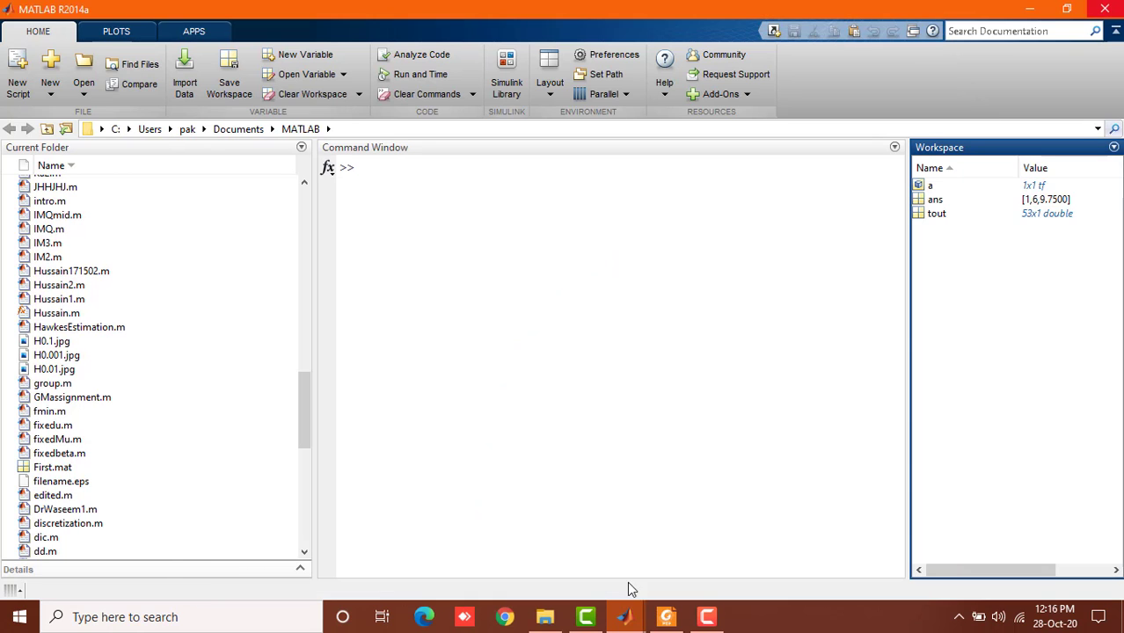
left_click(666, 617)
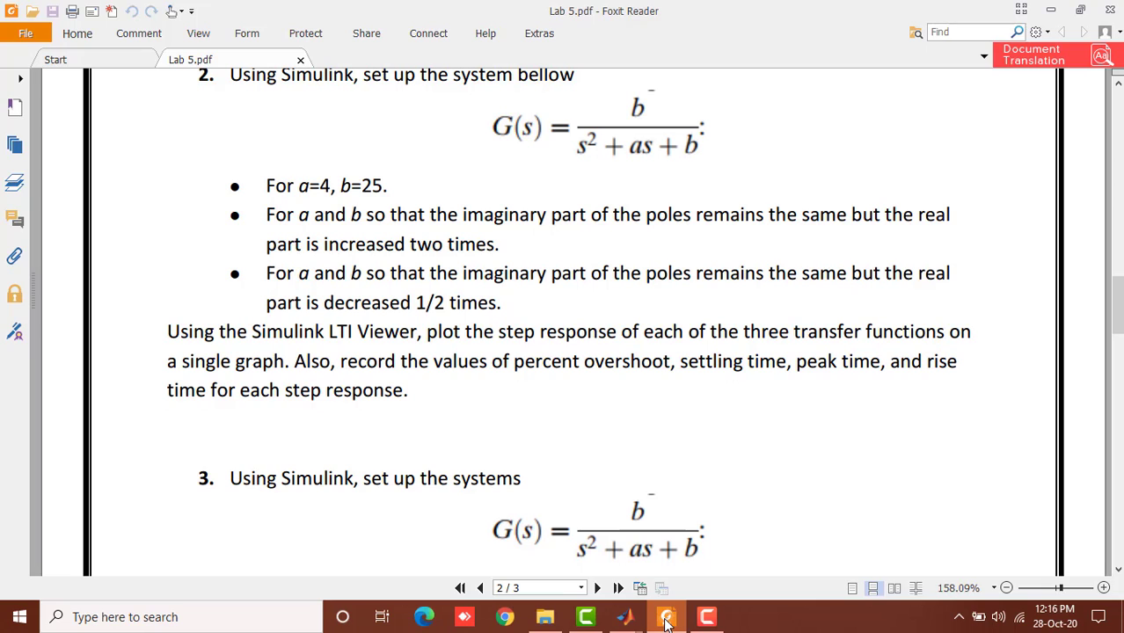
scroll(634, 413, "up", 3)
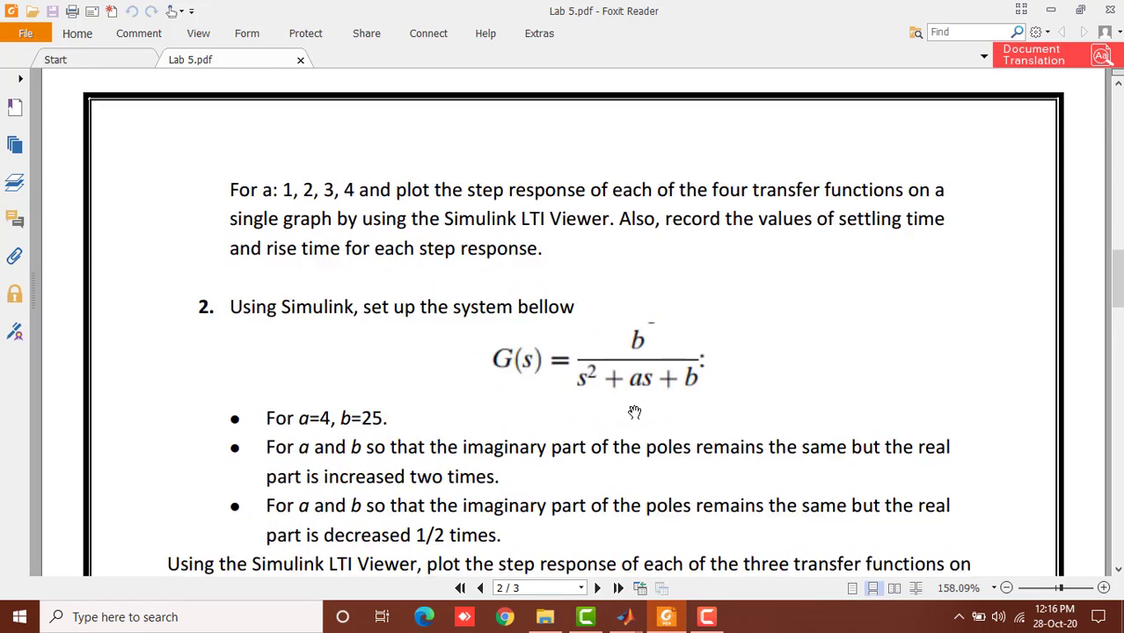
scroll(635, 412, "up", 3)
scroll(634, 412, "down", 3)
scroll(635, 412, "down", 2)
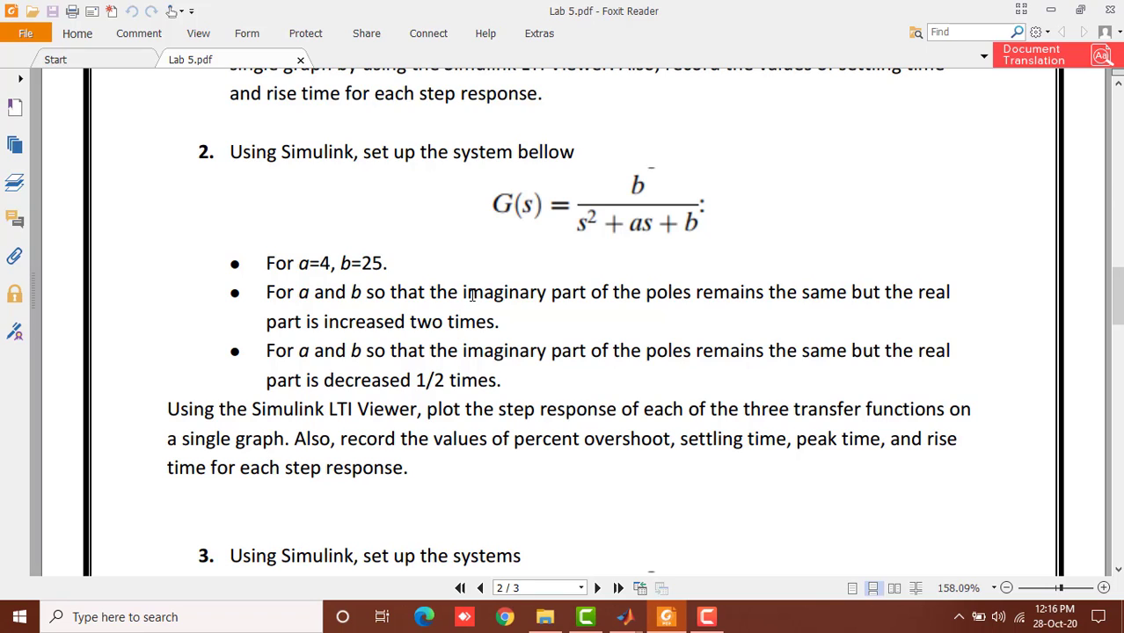
left_click_drag(464, 293, 509, 324)
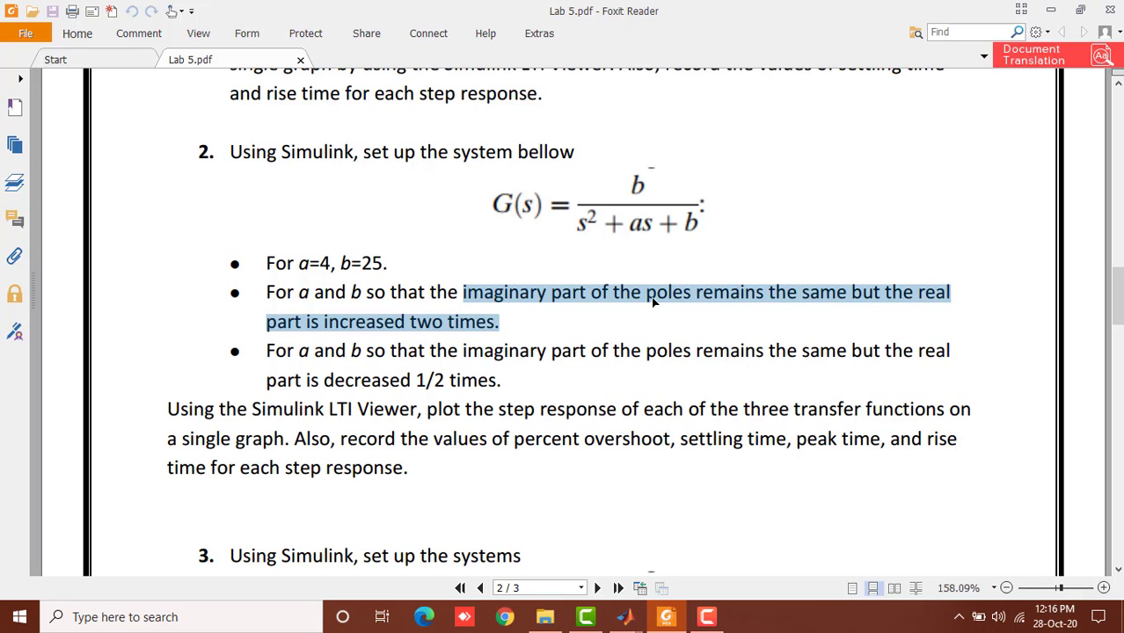
left_click(518, 338)
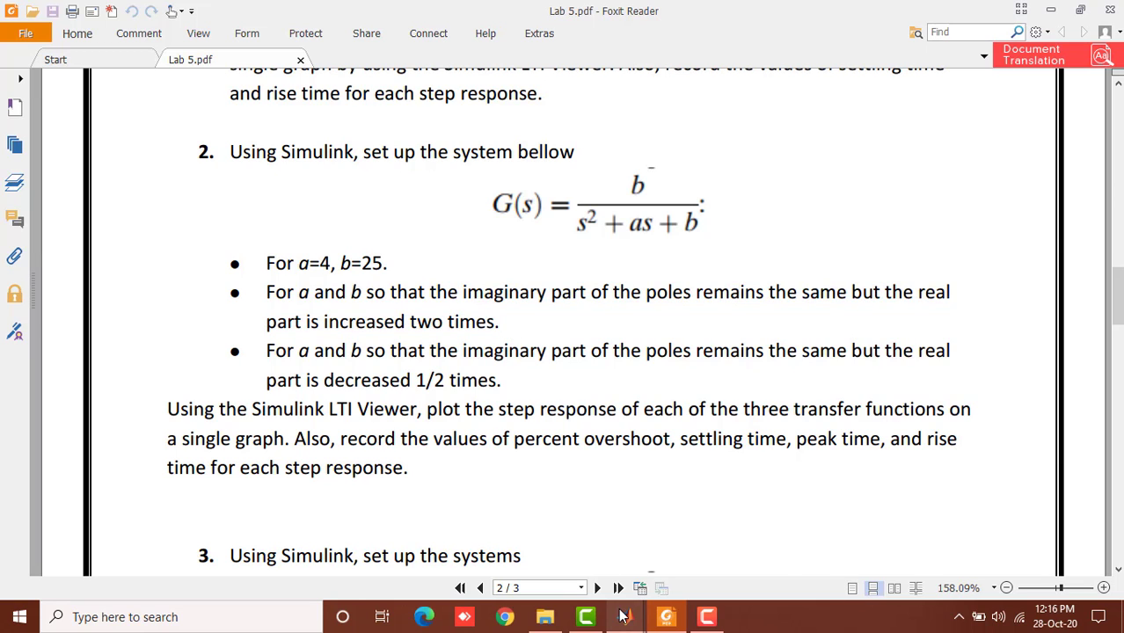
- Return to the MATLAB Command Window and define the transfer function a=tf([1 1],[1 2 3])
mouse_move(625, 616)
left_click(458, 554)
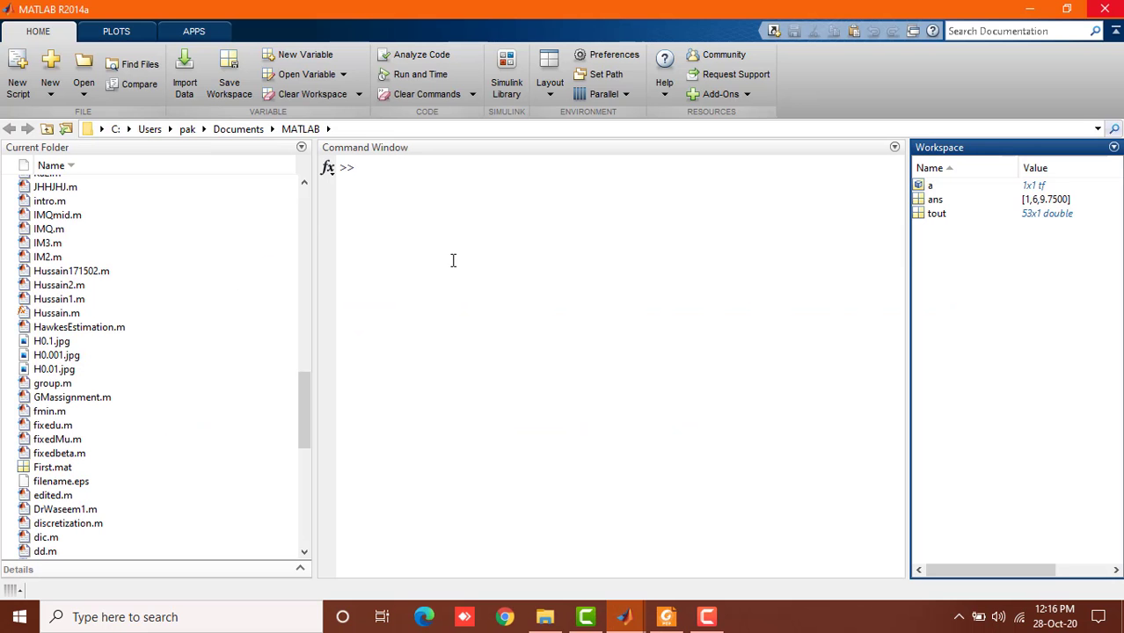
left_click(381, 169)
type("a=")
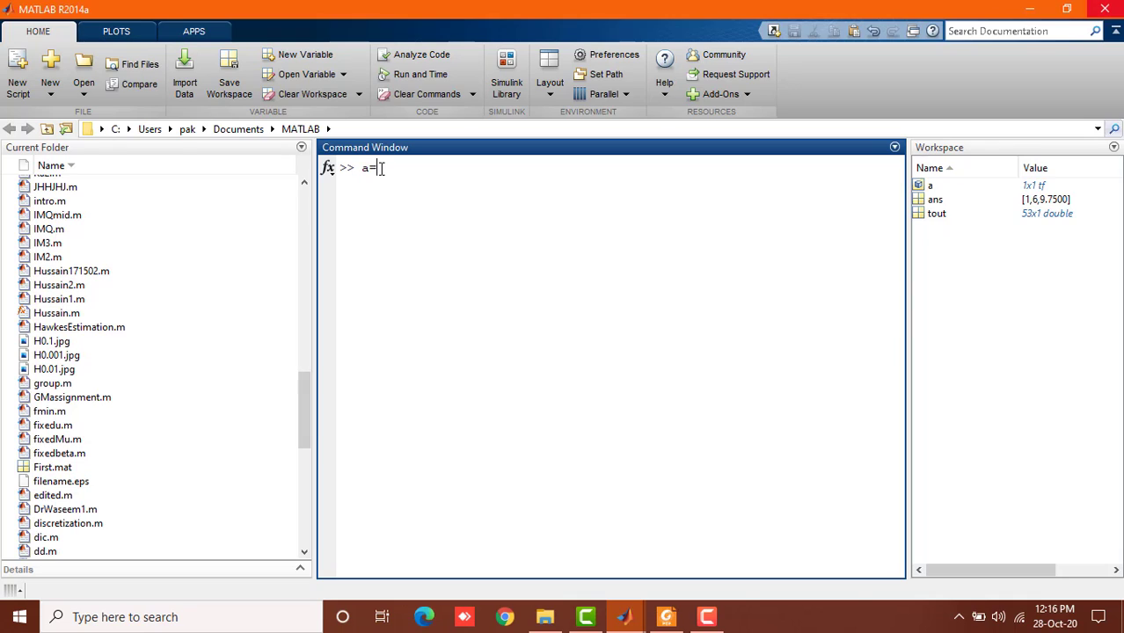
type("tf")
type("([1])")
type(" 1")
key("Right")
type(",")
type("[1 2 ]")
key("Left")
type("1 2 3")
key("Return")
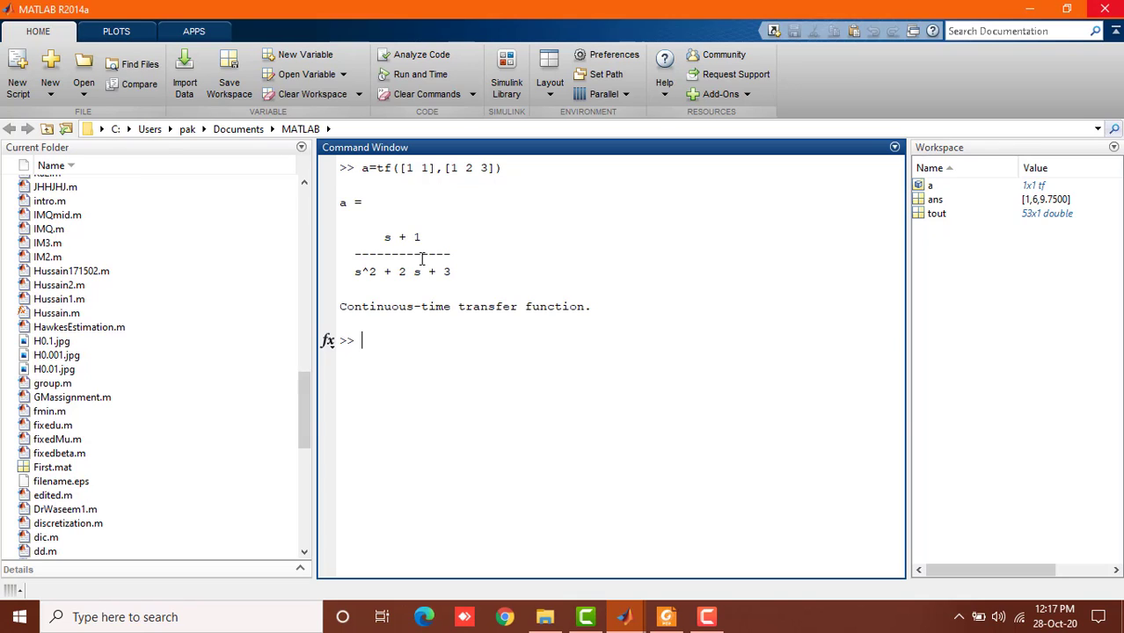
- Compute the poles of the denominator with roots([1 2 3]) and highlight each of the two complex roots
type("roots(")
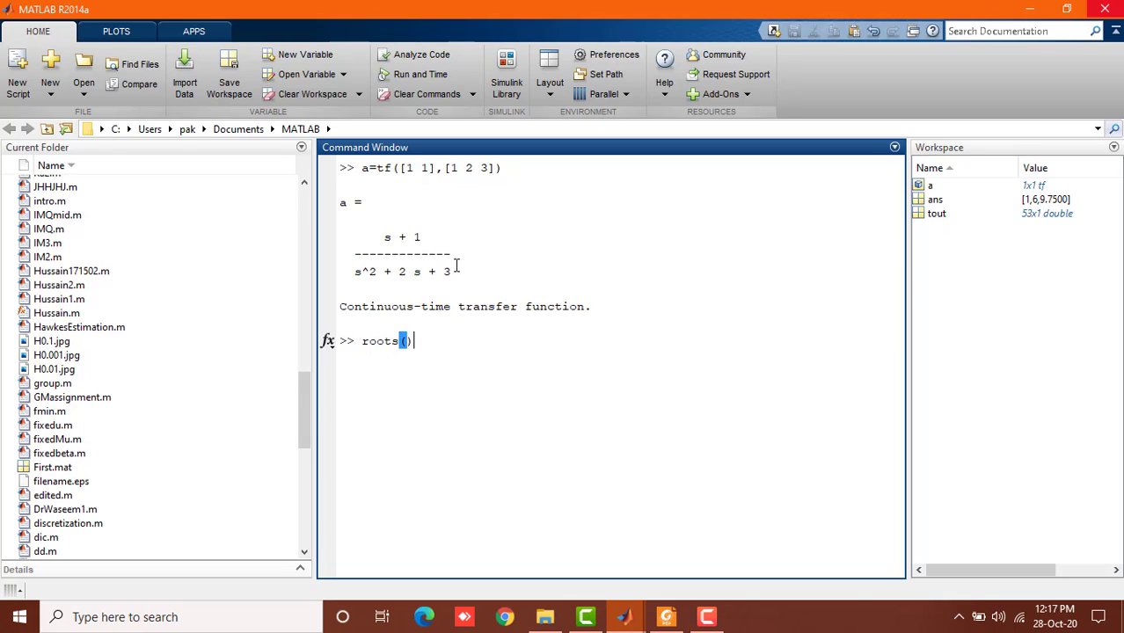
type("[1 2 3")
key("Return")
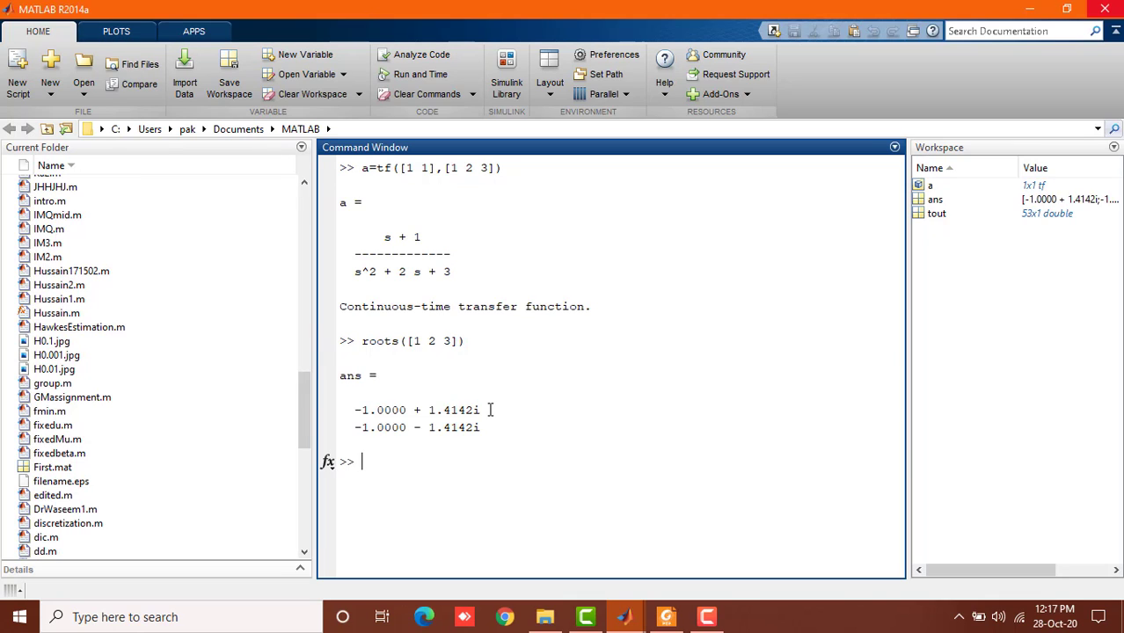
left_click_drag(484, 410, 358, 412)
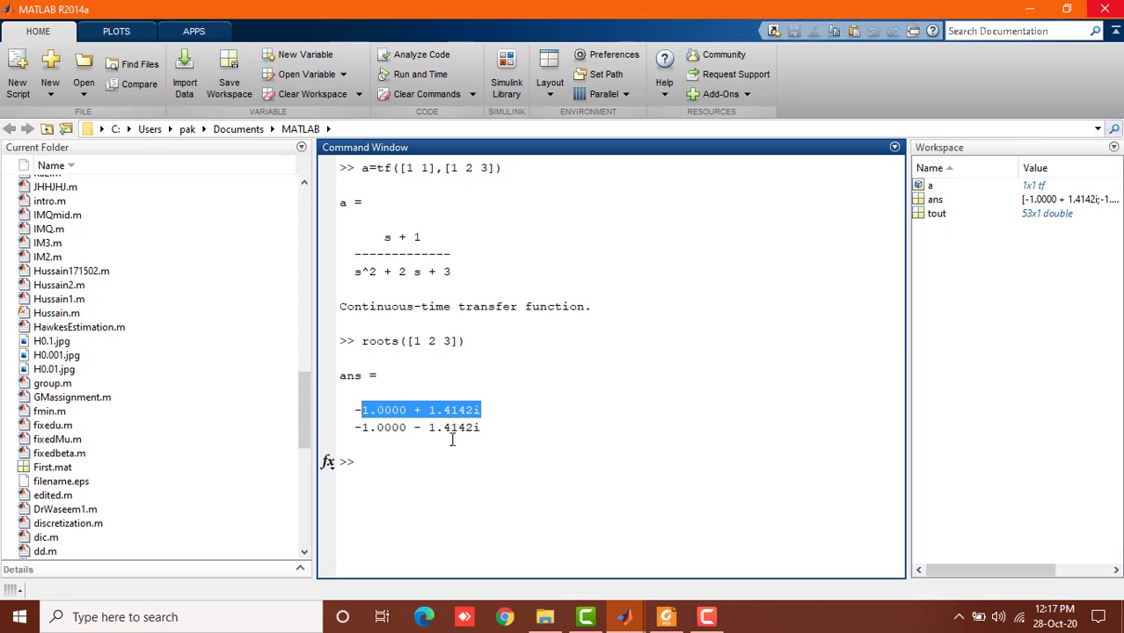
left_click_drag(492, 430, 357, 421)
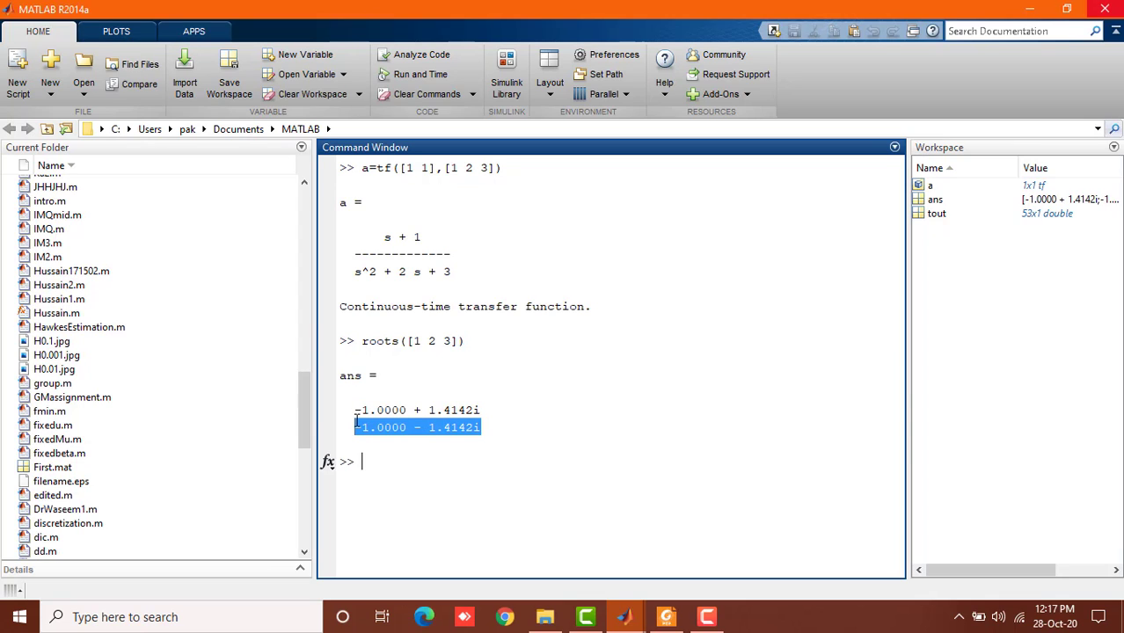
left_click(385, 460)
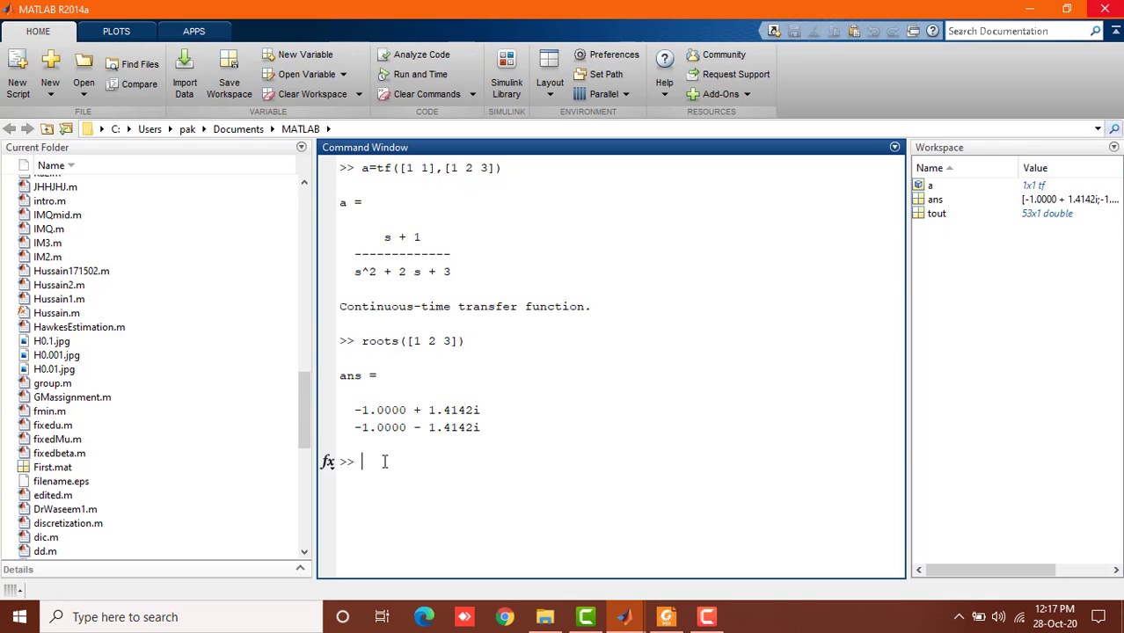
- Write the command b=tf([1 1],[poly()]) at the prompt without running it, ready for roots inside poly
type("b=tf")
type("()")
type("[]")
type(",[")
type("]")
type("1 1")
key("Right")
key("Right")
key("Right")
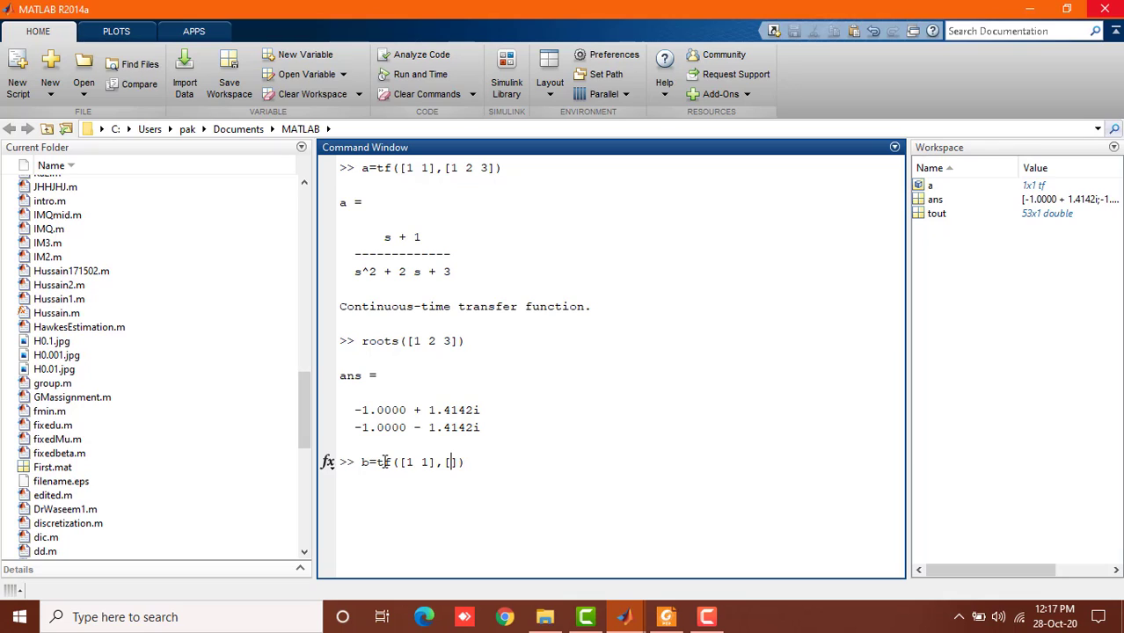
type("poly()")
key("Left")
- Copy the first computed root into poly() and remove the spaces around its plus sign, giving -1.0000+1.4142i
left_click_drag(356, 409, 486, 412)
key("ctrl+c")
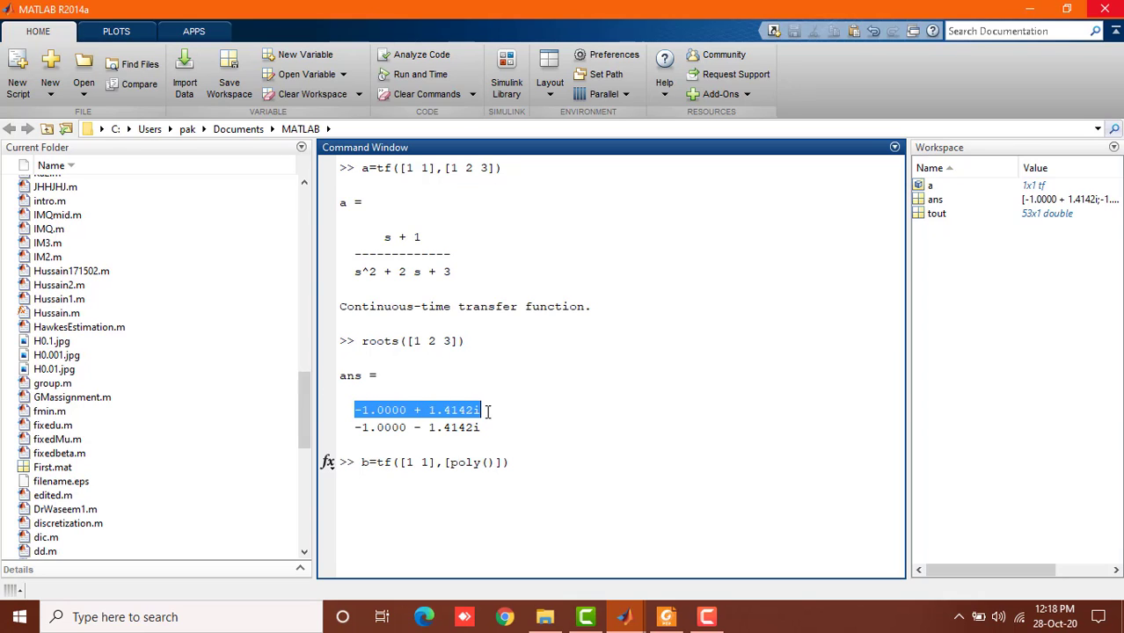
left_click(486, 464)
left_click(486, 462)
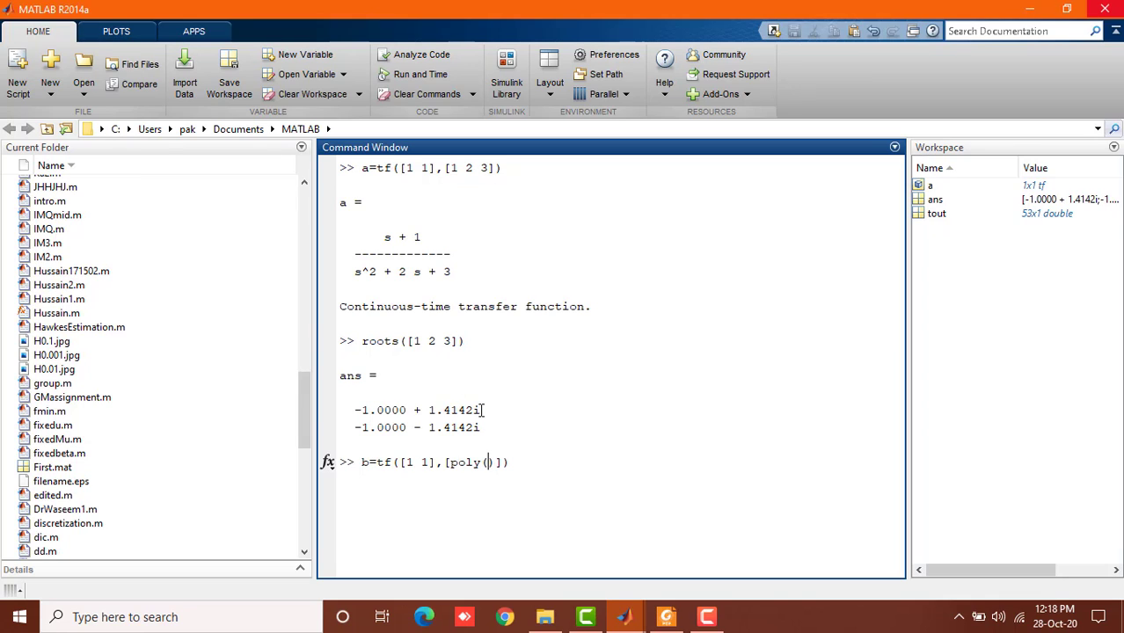
key("ctrl+v")
key("Left")
key("Left")
key("Left")
key("Left")
key("Left")
key("Left")
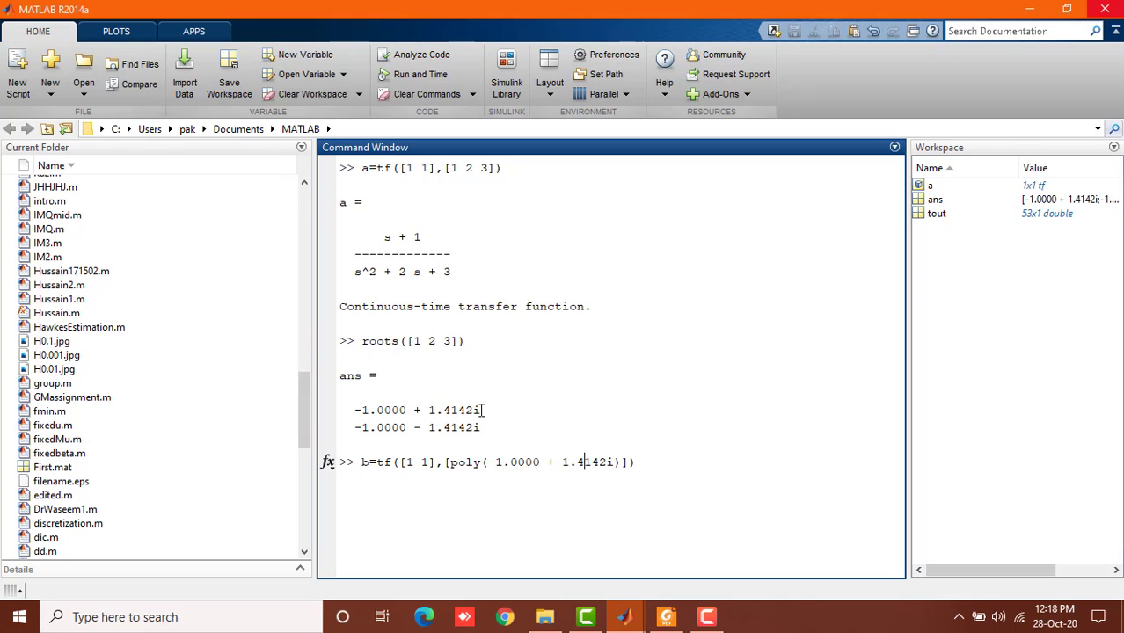
key("BackSpace")
key("Left")
key("BackSpace")
key("Right")
key("Right")
key("Right")
key("Right")
key("Right")
key("Right")
key("Right")
key("Right")
- Copy the second computed root in after the first and remove the spaces around its inner minus sign, giving -1.0000-1.4142i
left_click(395, 434)
left_click_drag(481, 428, 355, 426)
key("ctrl+c")
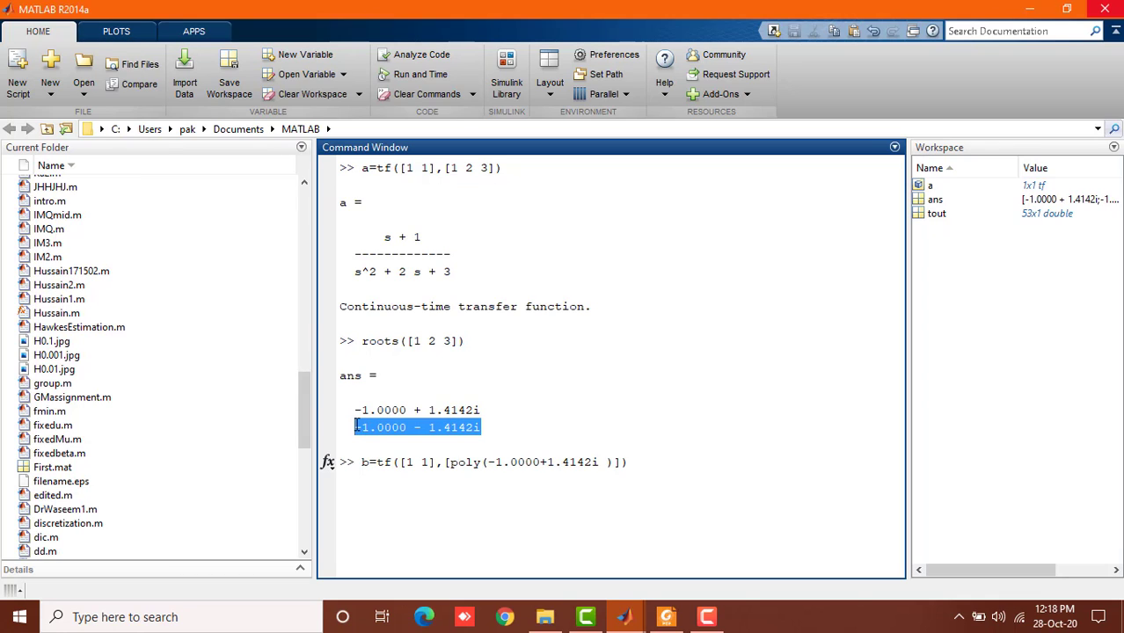
left_click(602, 462)
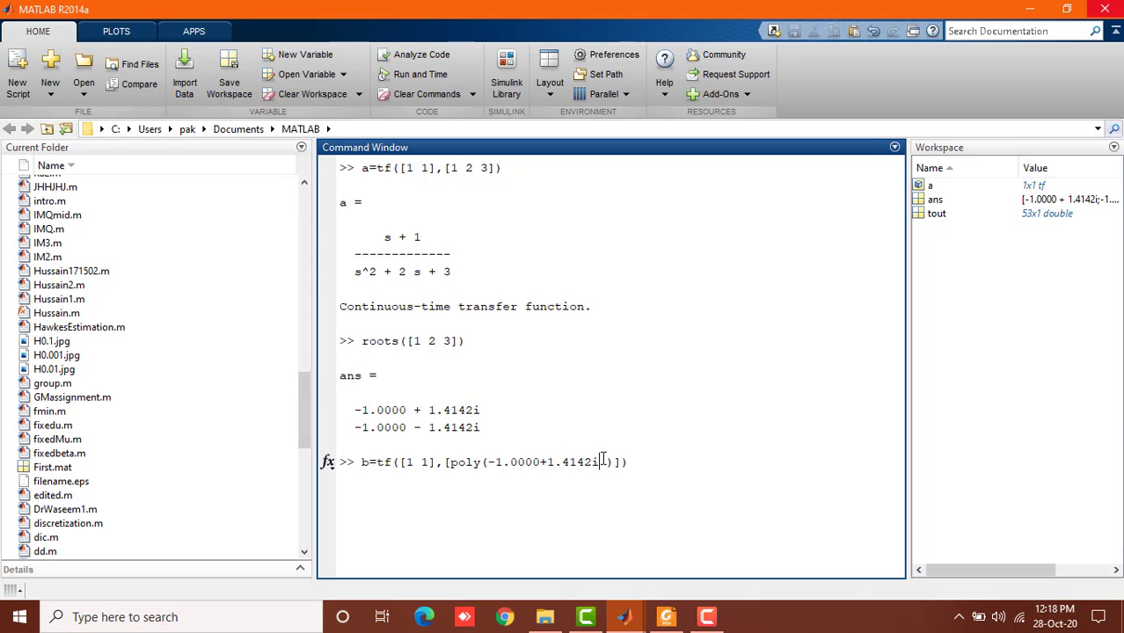
key("ctrl+v")
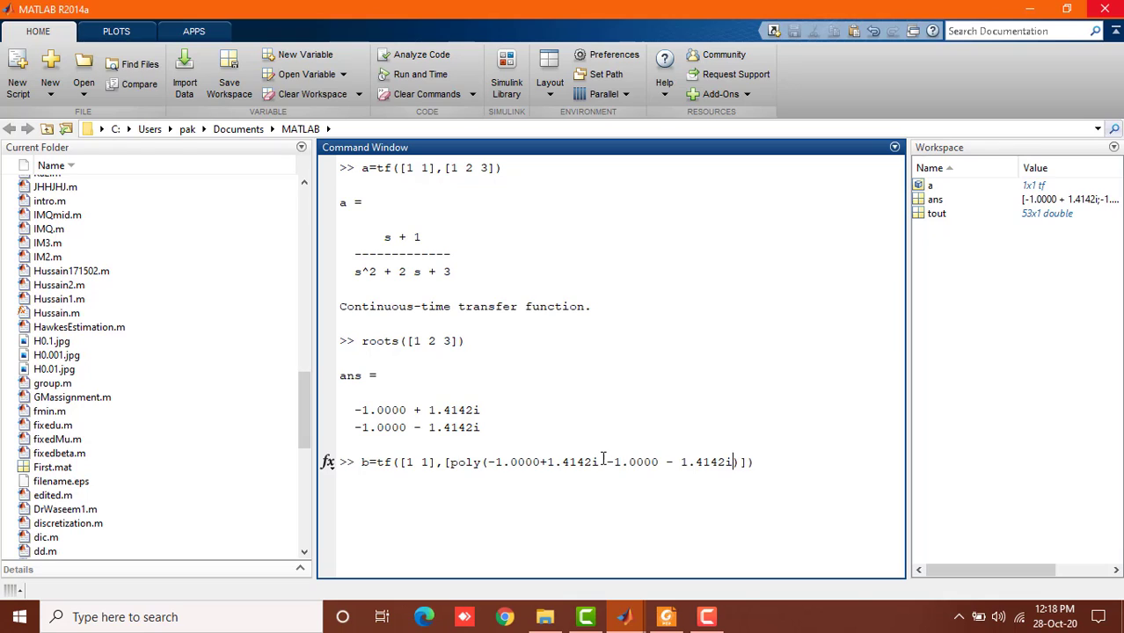
key("Left")
key("Left")
key("Left")
key("Left")
key("Left")
key("BackSpace")
key("Left")
key("BackSpace")
- Change the real part of both complex roots inside poly() to -2.0000, keeping the imaginary parts at 1.4142i
left_click_drag(488, 461, 718, 458)
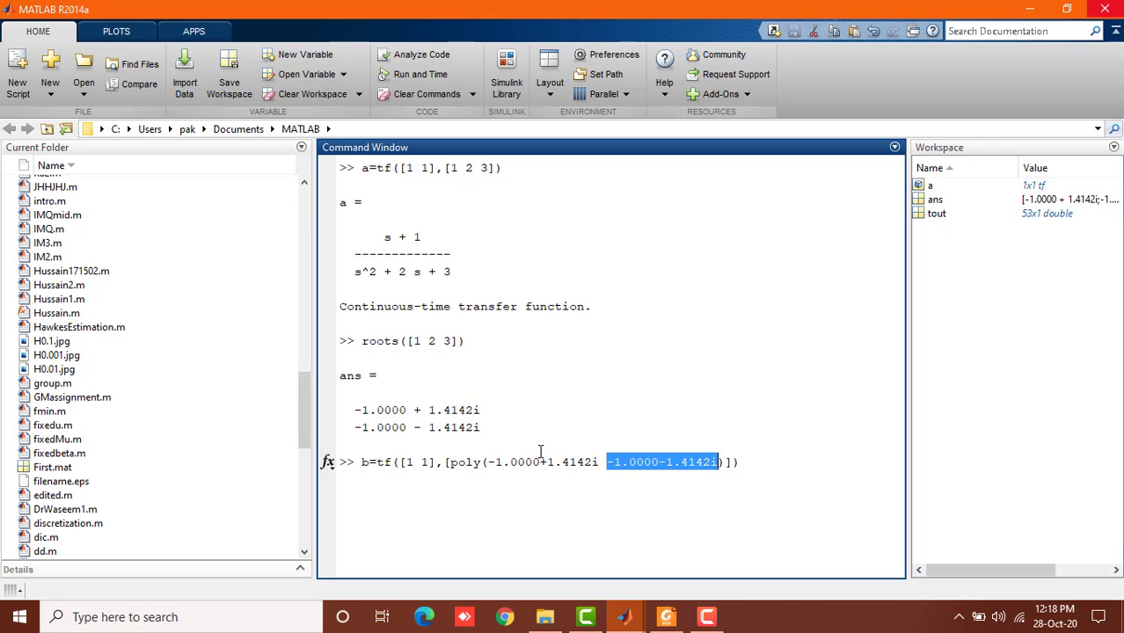
left_click(502, 462)
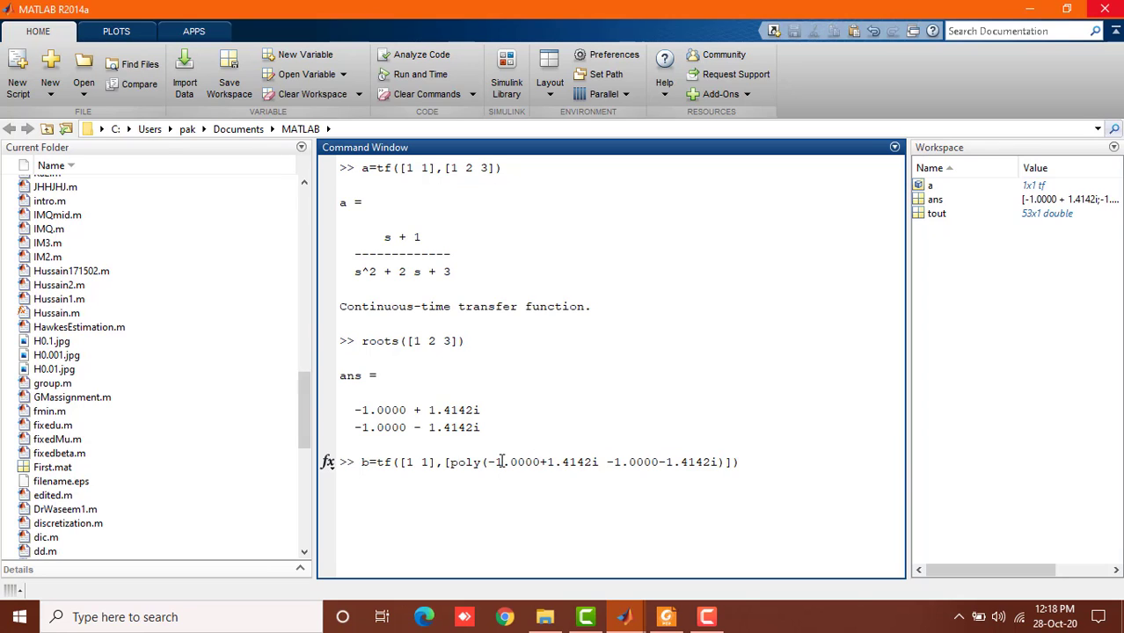
key("BackSpace")
type("2")
key("Right")
key("Right")
key("Right")
key("Right")
key("Right")
key("Right")
key("Right")
key("Right")
key("Right")
key("Right")
key("Right")
key("Right")
key("Right")
key("Right")
key("Right")
key("Right")
key("BackSpace")
type("2")
- Run b=tf([1 1],[poly(-2.0000+1.4142i -2.0000-1.4142i)]) and highlight the denominator of the resulting transfer function
key("Left")
key("Left")
key("Left")
key("Left")
key("Left")
key("Left")
key("Left")
key("Left")
key("Left")
key("Left")
key("Left")
key("Right")
key("Right")
key("Right")
key("Right")
key("Right")
key("Right")
key("Right")
key("Right")
key("Right")
key("Right")
key("Right")
key("Right")
key("Right")
key("Right")
key("Right")
key("End")
key("Return")
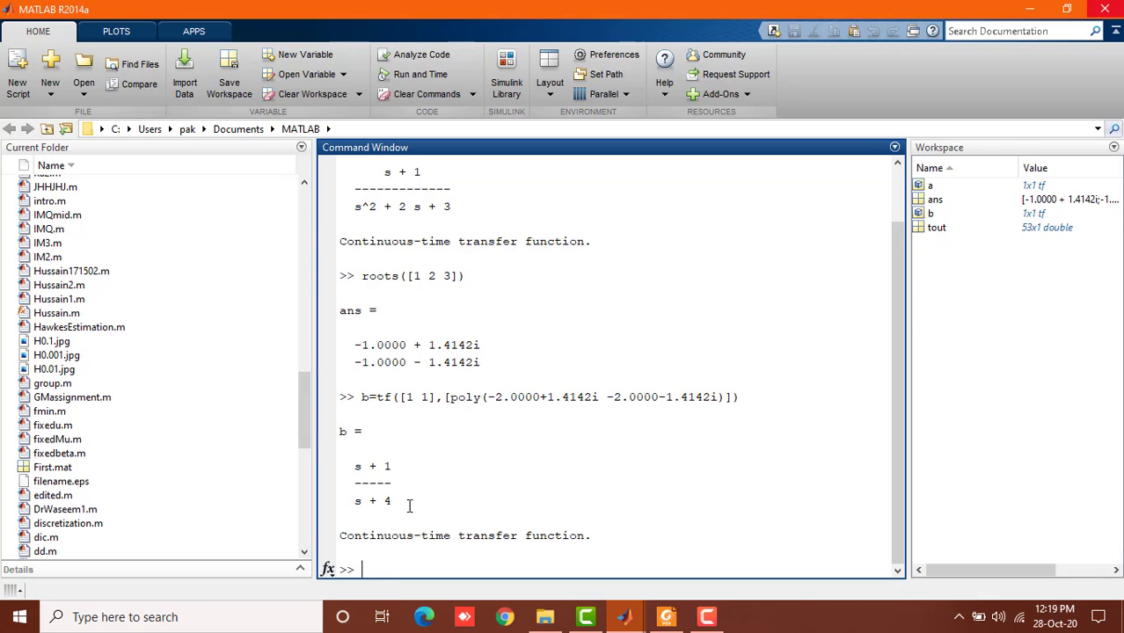
left_click_drag(395, 501, 361, 502)
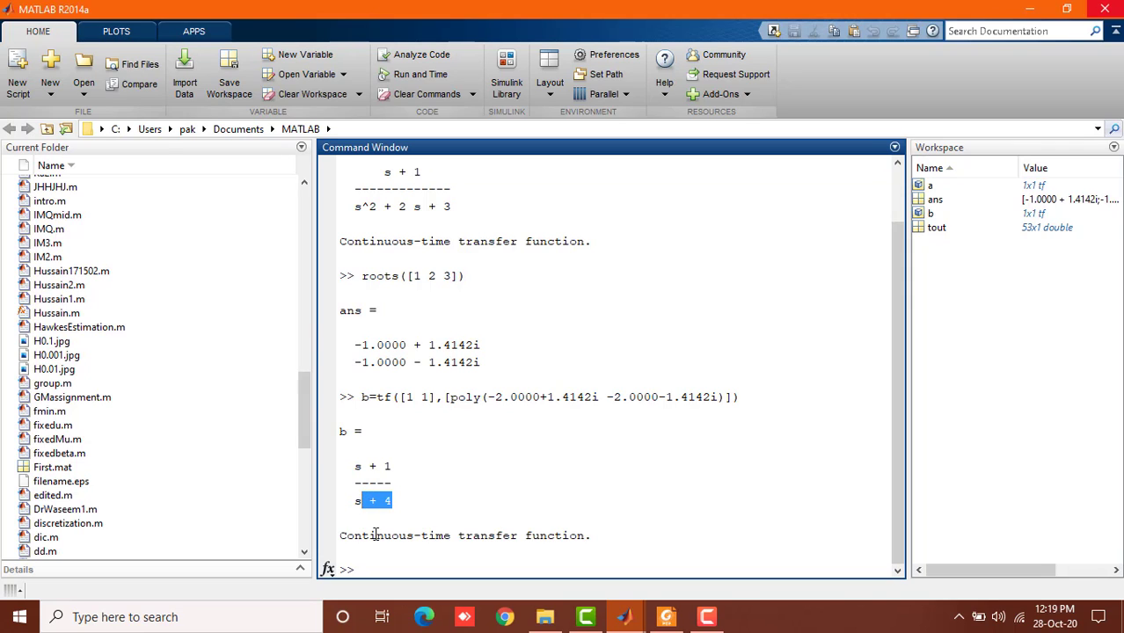
- Recall the last b=tf command at the prompt and go to the gap between its two roots
key("Up")
key("Left")
key("Left")
key("Left")
key("Left")
key("Left")
key("Left")
key("Left")
key("Left")
key("Left")
key("Left")
key("Left")
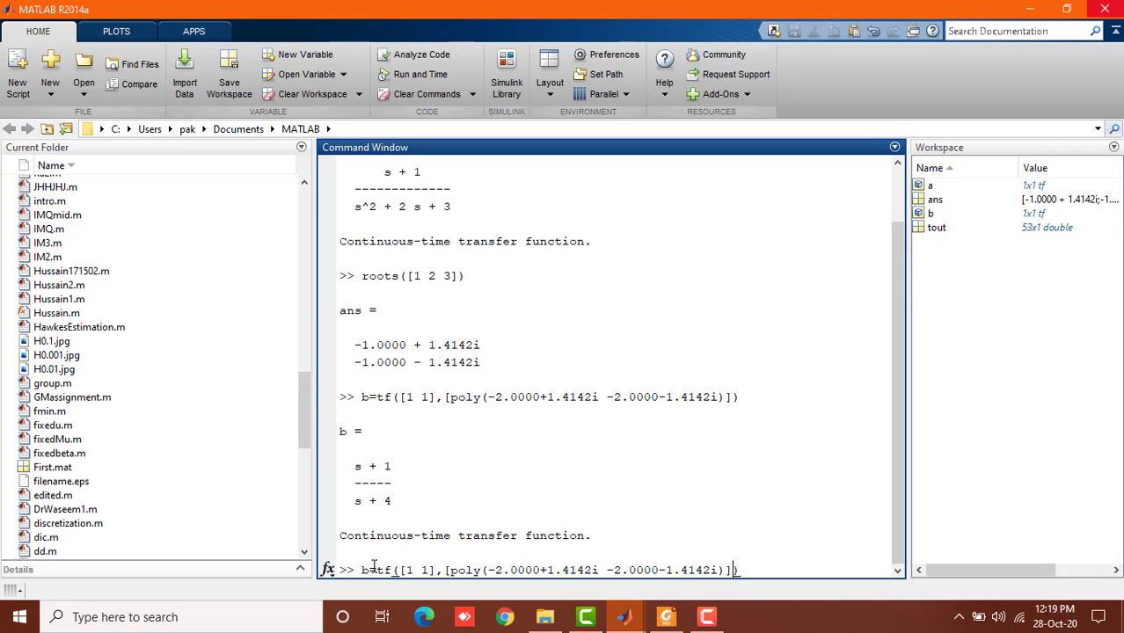
key("Right")
type(",")
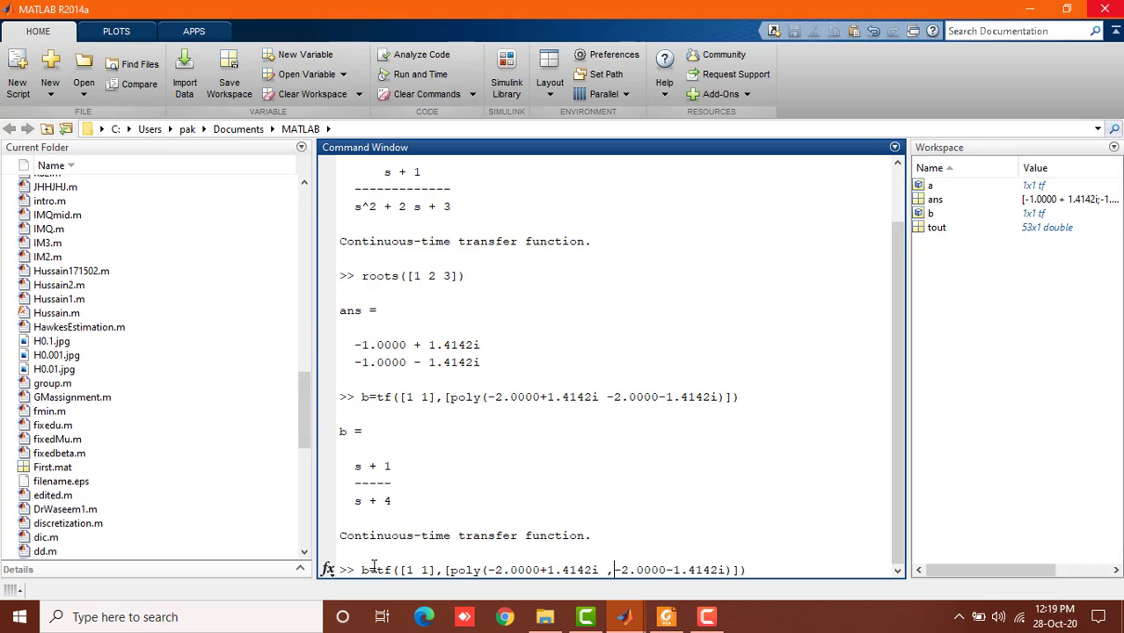
key("BackSpace")
- Enclose the two roots inside poly() in square brackets and run b=tf([1 1],[poly([-2.0000+1.4142i -2.0000-1.4142i])])
key("Left")
key("Left")
key("Left")
key("Left")
key("Left")
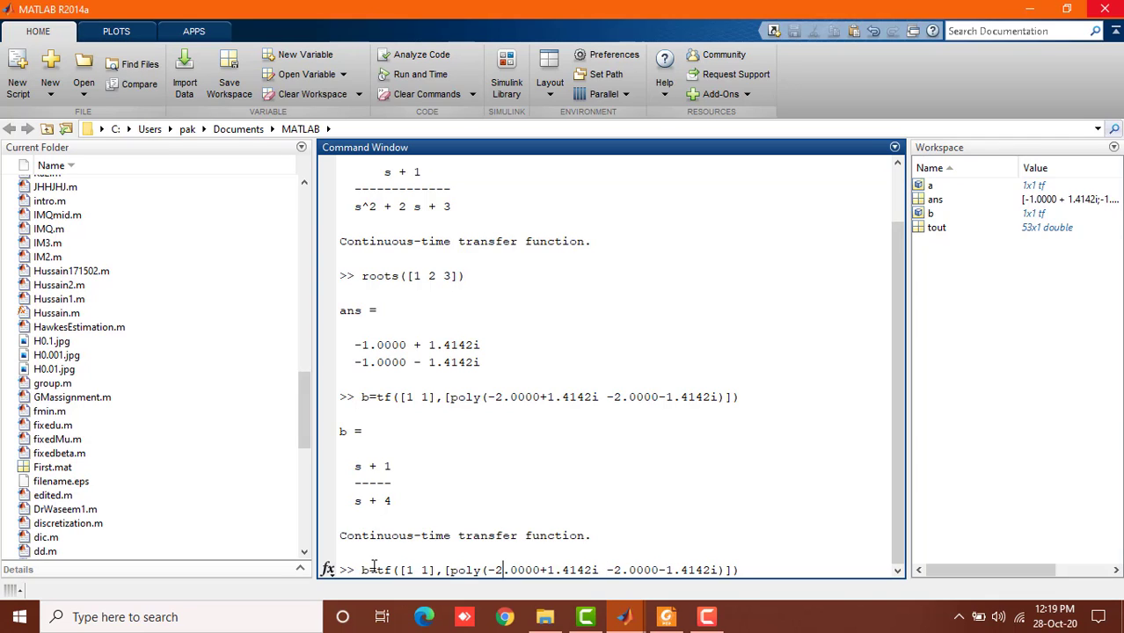
type("[")
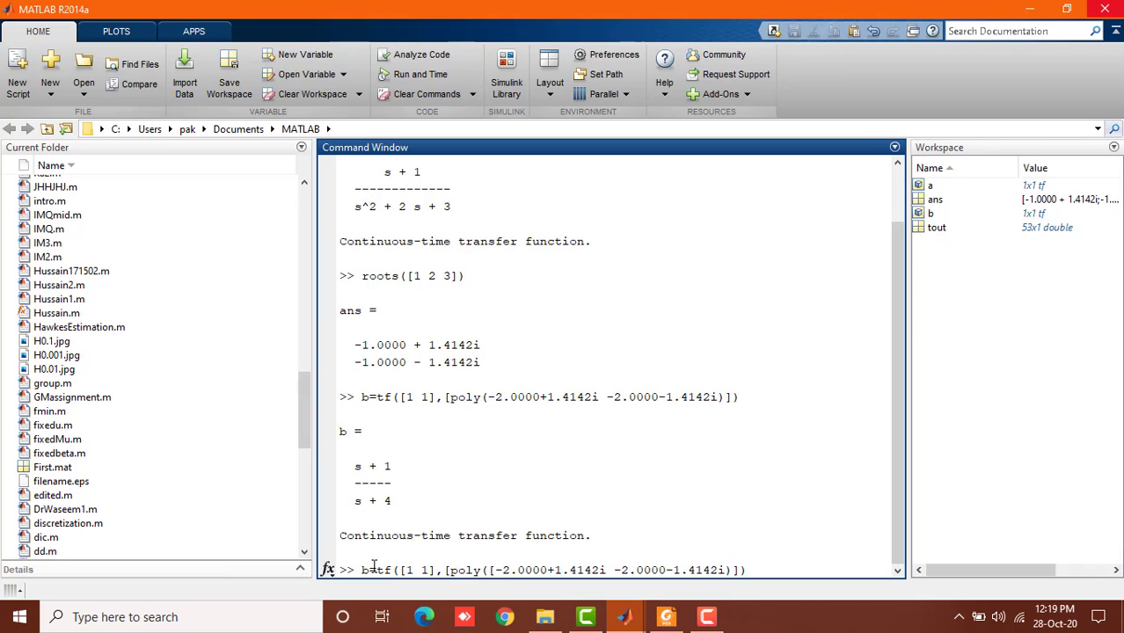
key("Right")
key("Right")
key("Right")
key("Right")
key("Right")
key("Right")
key("Right")
key("Right")
key("Right")
key("Right")
key("Right")
key("Right")
key("Right")
key("Right")
key("Right")
key("Right")
key("Right")
key("Right")
key("Right")
key("Right")
type("]")
key("End")
key("Return")
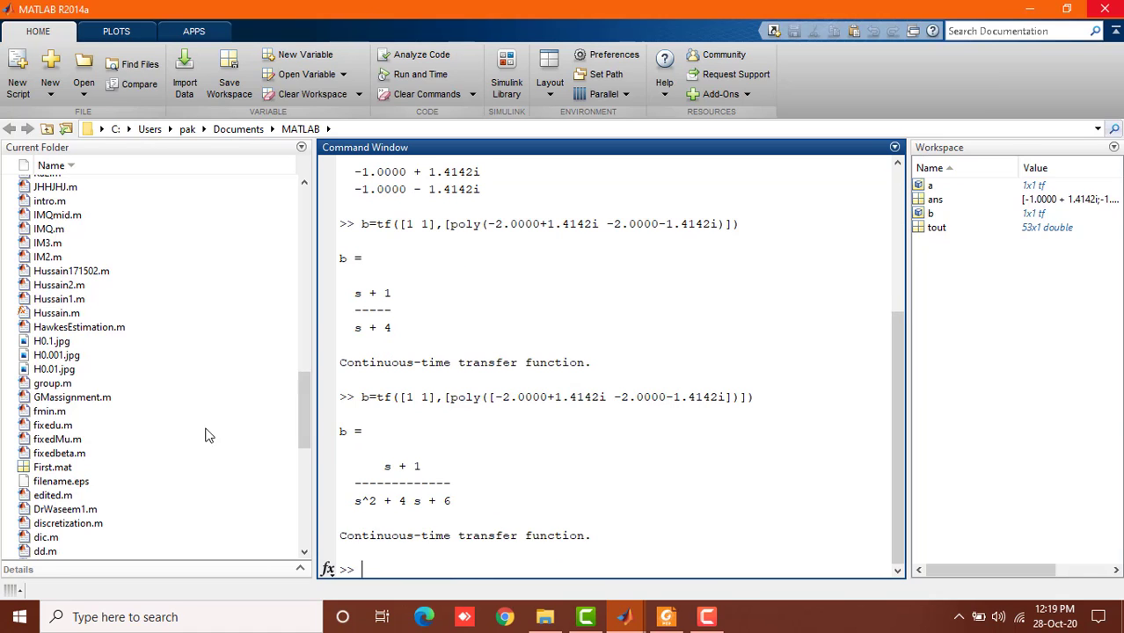
- Compare the bracketed and unbracketed poly() commands by highlighting the bracketed roots and the denominator of each b result
left_click(491, 397)
left_click(734, 397, "shift")
left_click(721, 222)
left_click_drag(397, 327, 356, 328)
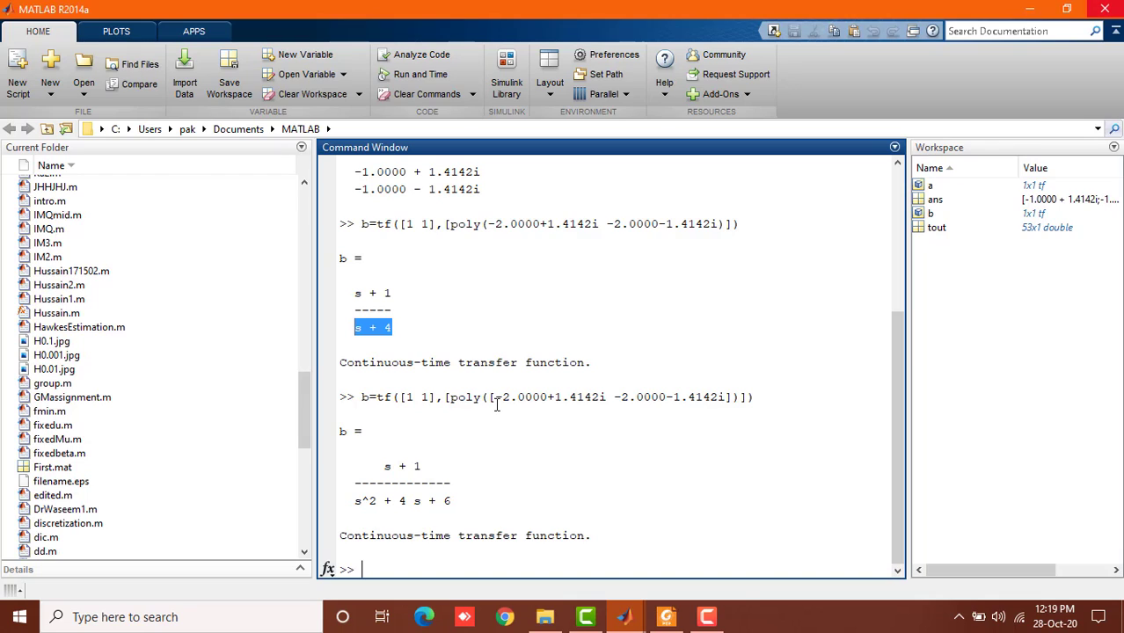
left_click_drag(451, 502, 358, 505)
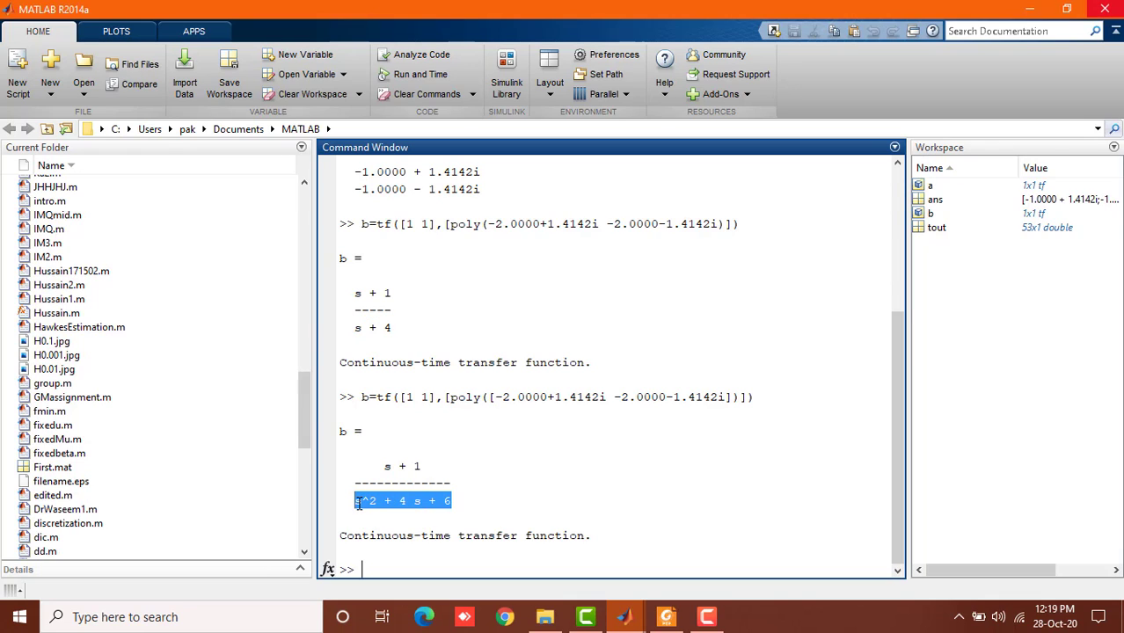
- Display the original transfer function a and highlight the denominator of b above it for comparison
left_click(478, 561)
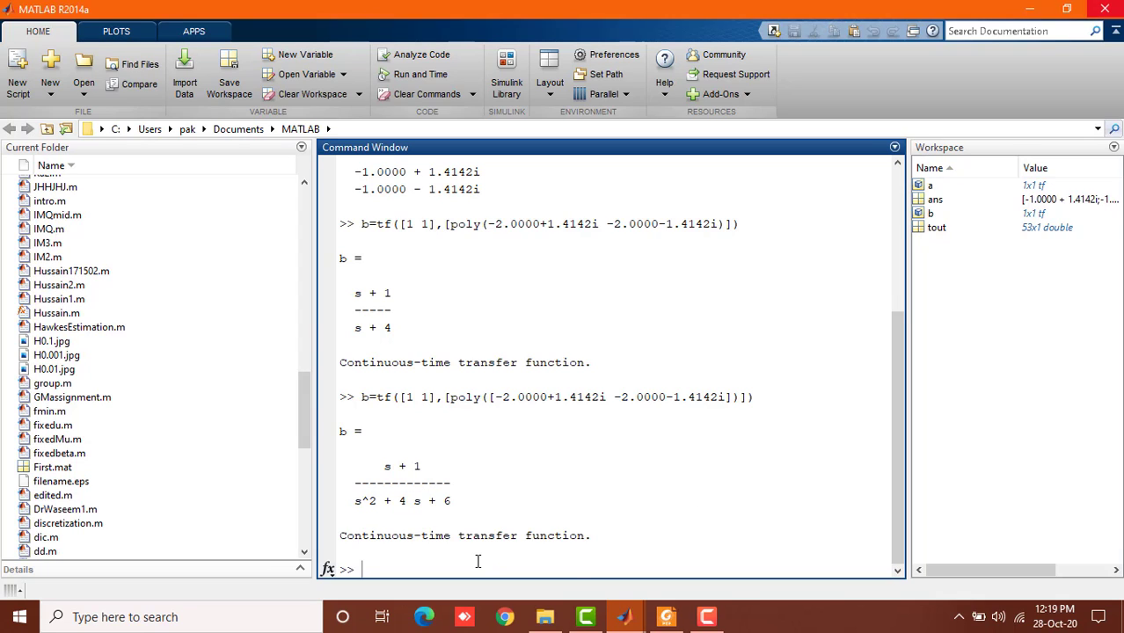
type("a")
key("Return")
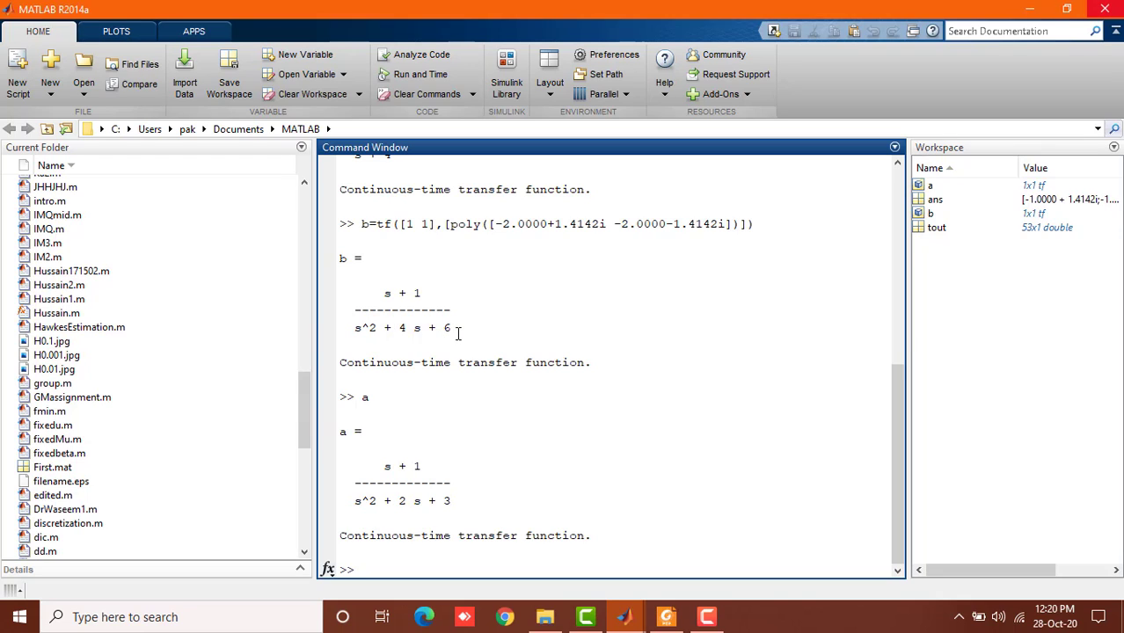
left_click_drag(455, 328, 353, 325)
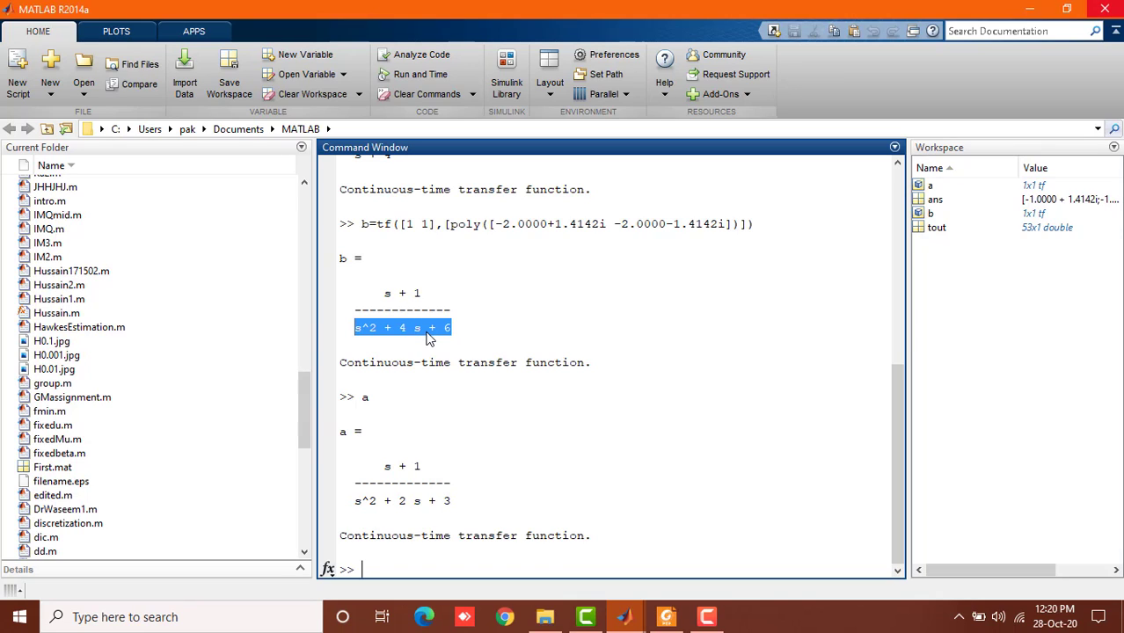
- Write poly([2*real()]) at the prompt without running it and paste the root -1.0000 - 1.4142i into real()
left_click(374, 574)
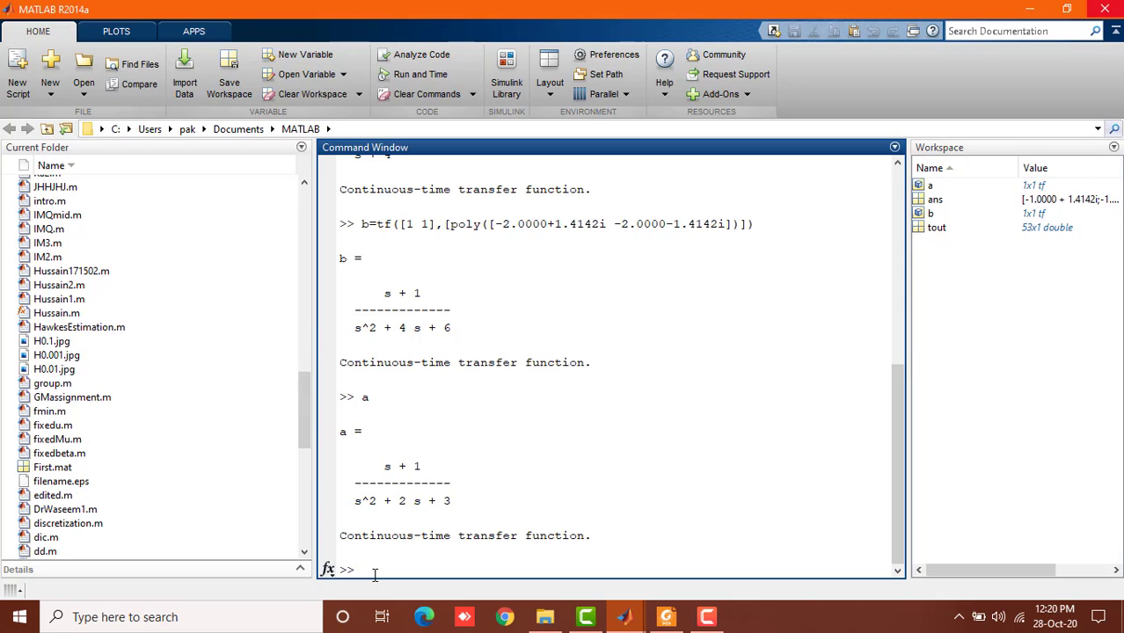
type("pol")
type("y")
type("90")
key("BackSpace")
key("BackSpace")
type("()")
key("Left")
type("[]")
key("Left")
type("2*")
type("real()")
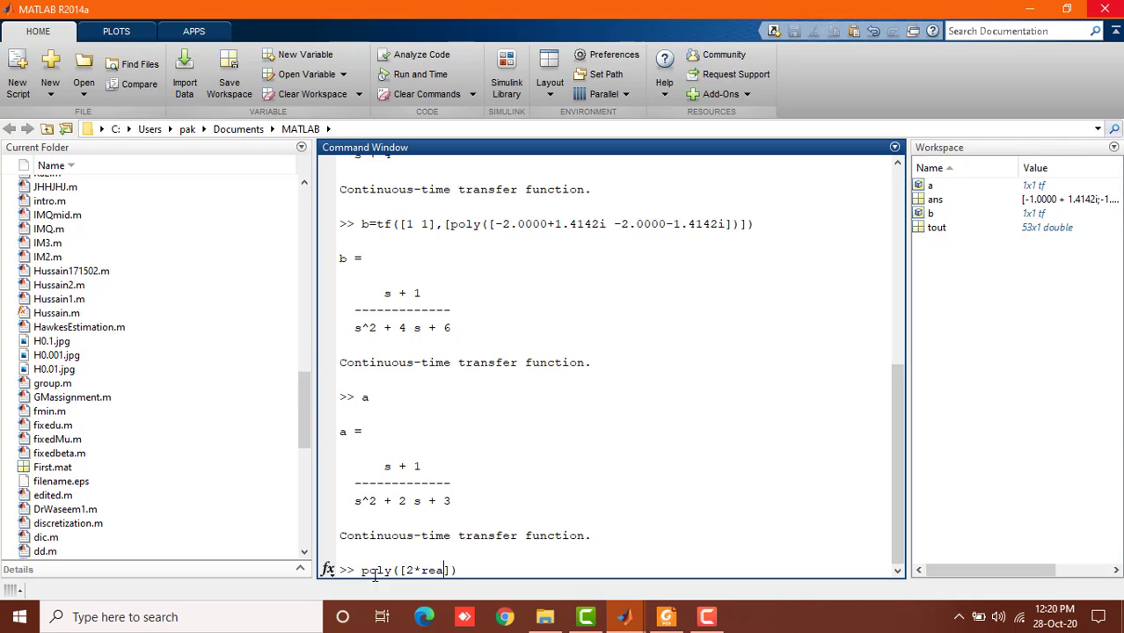
key("Left")
key("ctrl+v")
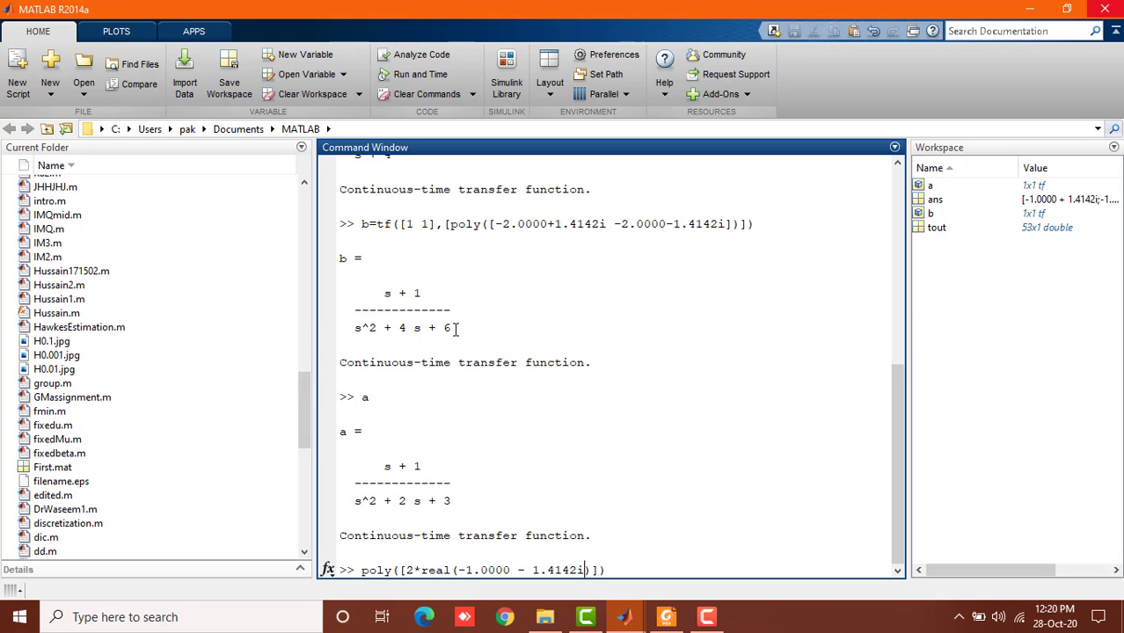
- Remove the spaces around the pasted root's inner minus sign and add -1.4142i after the real() term
key("Left")
key("BackSpace")
key("Left")
key("BackSpace")
key("Right")
key("Right")
key("Left")
key("Left")
key("Left")
key("Left")
key("Left")
type("-1.4142")
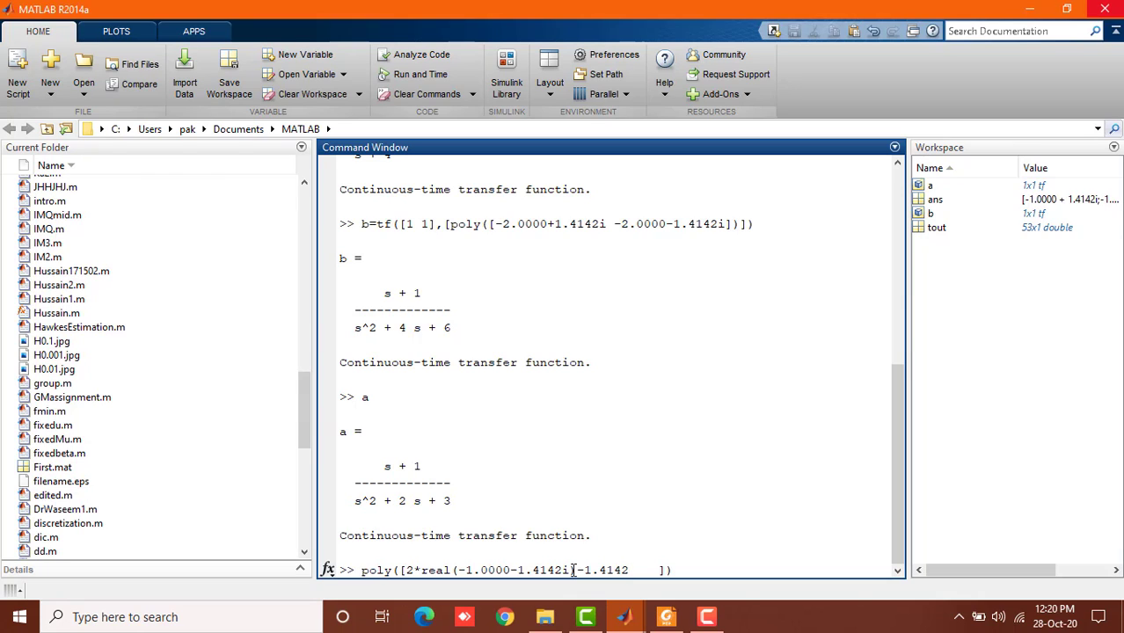
type("i")
key("Right")
key("Right")
- Copy the expression 2*real(-1.0000-1.4142i)-1.4142i and paste it as the second entry inside the poly brackets, removing the space after it
left_click_drag(636, 570, 406, 570)
key("ctrl+c")
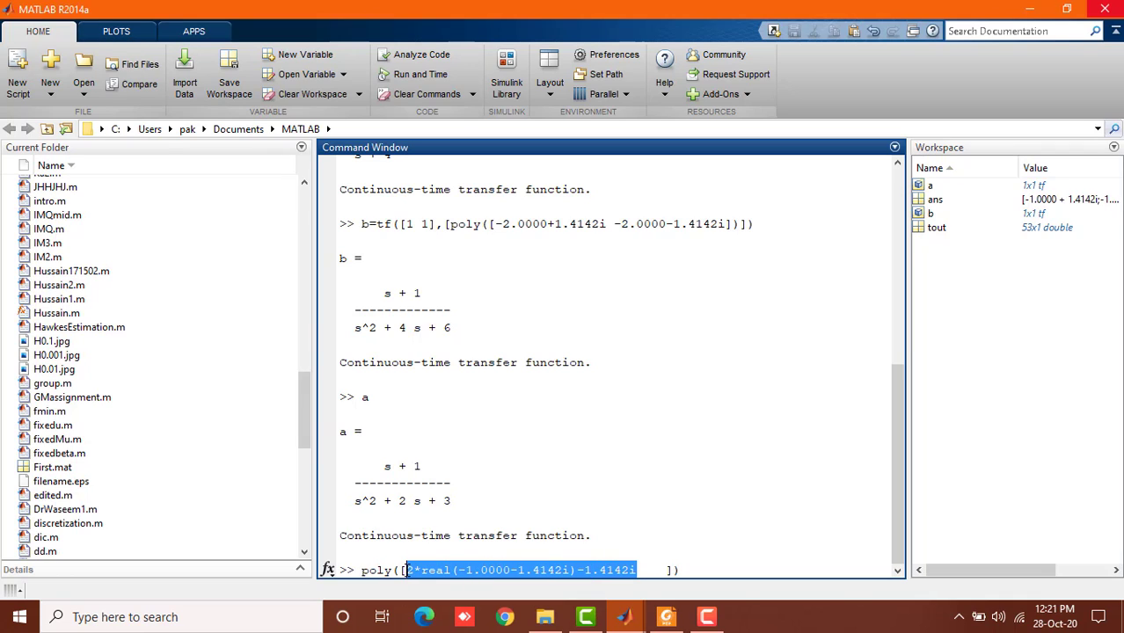
key("Right")
key("Right")
key("Right")
key("Right")
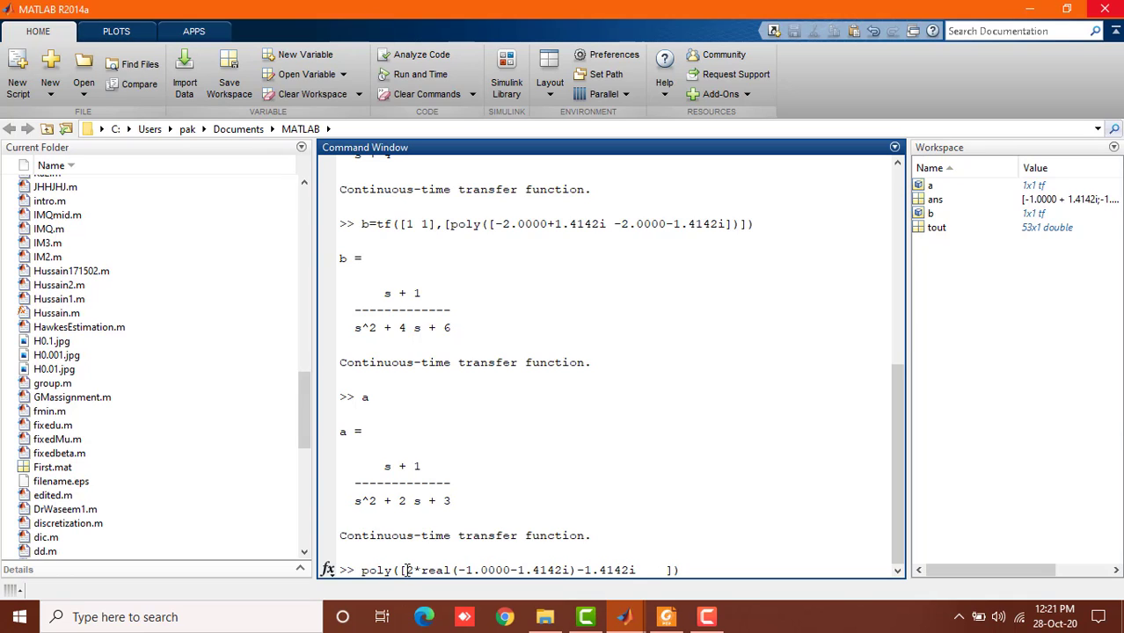
key("ctrl+v")
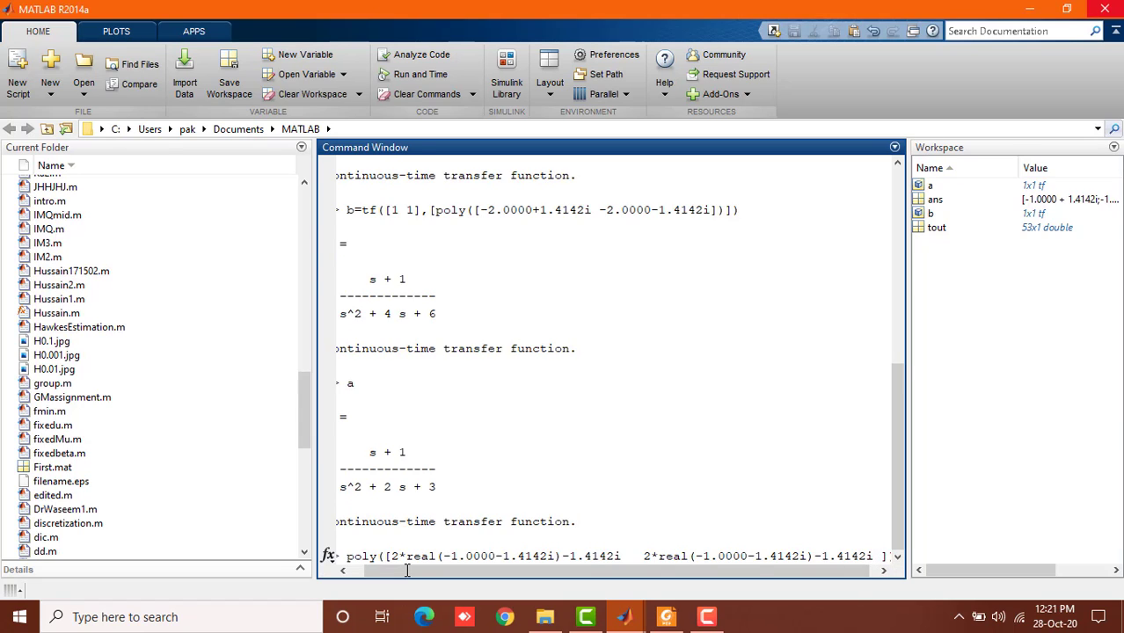
key("Delete")
- Change the sign before the final 1.4142i of the second poly entry to plus, giving 2*real(-1.0000-1.4142i)+1.4142i
key("Left")
key("Left")
key("Left")
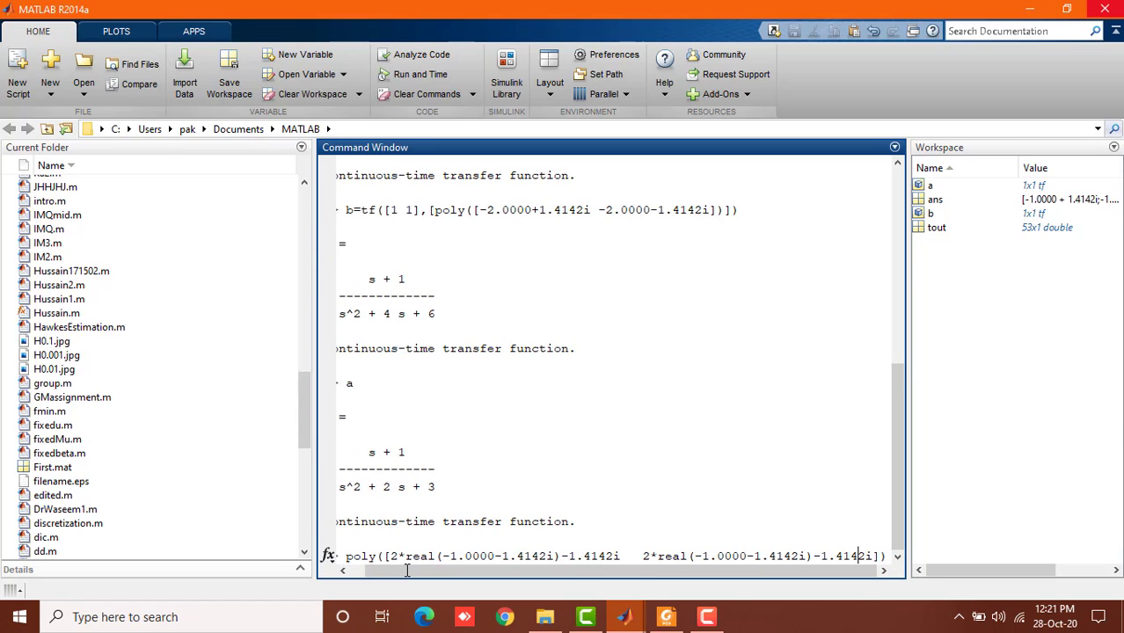
key("Left")
key("Left")
key("Left")
key("Left")
key("Left")
key("BackSpace")
type("+")
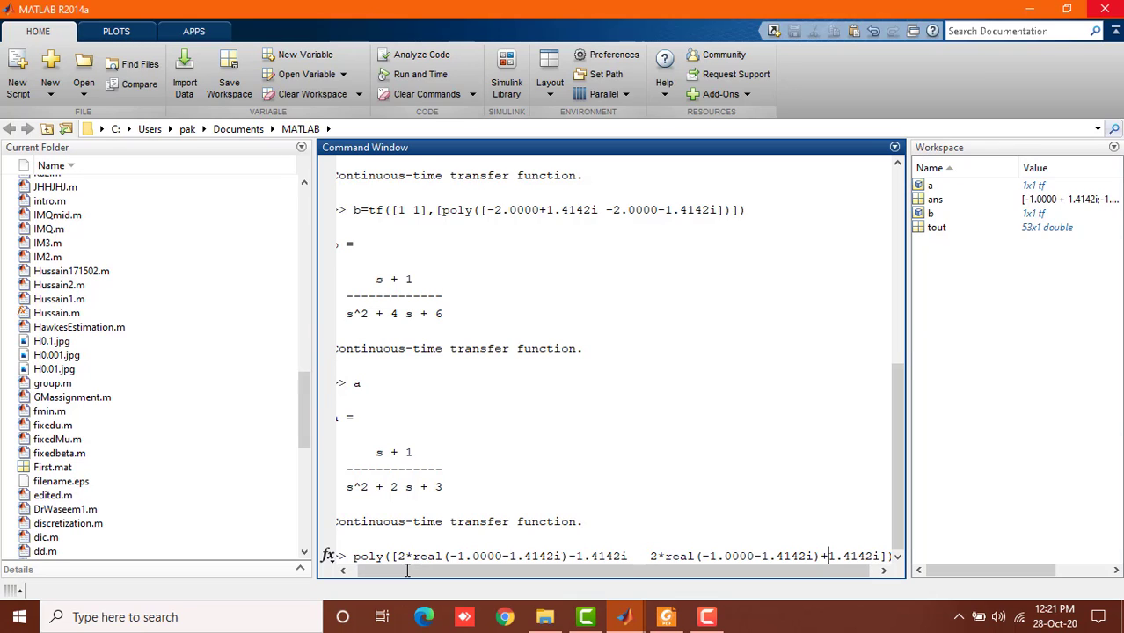
- Review both entries of the pending command and run poly([2*real(-1.0000-1.4142i)-1.4142i 2*real(-1.0000-1.4142i)+1.4142i])
key("Left")
key("Left")
key("Left")
key("Left")
key("Left")
key("Left")
key("Left")
key("Left")
key("Left")
key("Left")
key("Left")
key("Left")
key("Left")
key("Left")
key("Left")
key("Left")
key("Left")
key("Left")
key("Left")
key("Left")
key("Right")
key("Right")
key("Right")
key("Right")
key("Right")
key("Right")
key("Right")
key("Right")
key("Right")
key("Right")
key("Right")
key("Right")
key("Right")
key("Right")
key("Right")
key("Right")
key("Right")
key("Right")
key("Right")
key("Right")
key("Right")
key("Right")
key("Right")
key("Right")
key("Right")
key("Right")
key("Right")
key("Right")
key("Right")
key("Right")
key("Right")
key("Right")
key("Right")
key("Right")
key("Right")
key("Right")
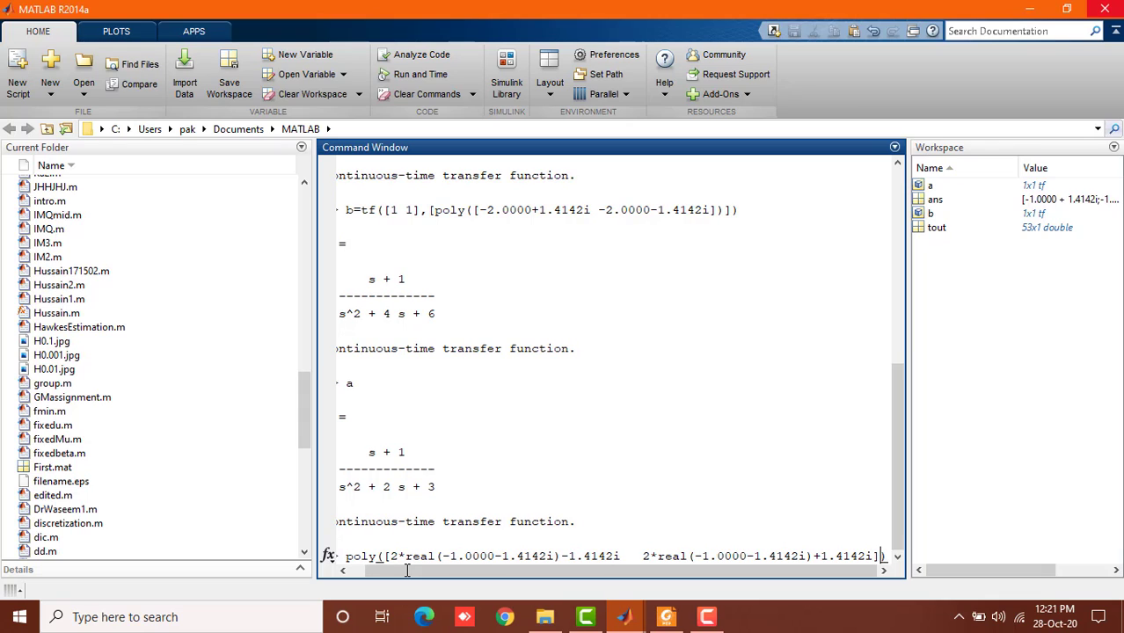
key("Left")
key("Left")
key("Left")
key("Left")
key("Left")
key("Left")
key("Left")
key("Left")
key("Left")
key("Left")
key("Left")
key("Left")
key("Left")
key("Left")
key("Left")
key("Left")
key("Left")
key("Left")
key("Left")
key("Left")
key("Left")
key("Left")
key("Left")
key("Left")
key("Left")
key("Left")
key("Left")
key("Left")
key("Left")
key("Left")
key("Left")
key("Left")
key("Left")
key("Left")
key("Left")
key("Left")
key("Left")
key("Left")
key("Left")
key("Left")
key("Left")
key("Left")
key("Left")
key("Left")
key("Left")
key("Right")
key("Right")
key("Right")
key("Right")
key("Right")
key("Right")
key("Right")
key("Right")
key("Right")
key("Right")
key("Right")
key("Right")
key("Right")
key("Right")
key("Right")
key("Right")
key("Right")
key("Right")
key("Right")
key("Right")
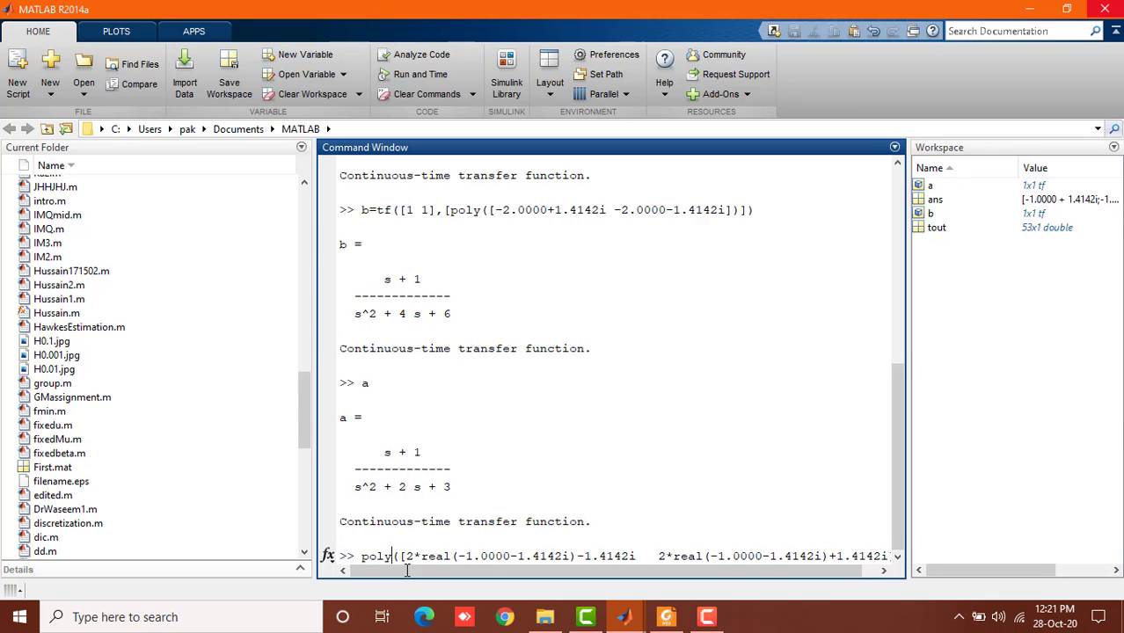
key("Right")
key("Right")
key("Right")
key("Right")
key("Right")
key("Right")
key("Right")
key("Right")
key("Right")
key("Right")
key("Right")
key("Right")
key("Right")
key("Right")
key("Right")
key("Right")
key("Right")
key("Right")
key("Right")
key("Right")
key("Return")
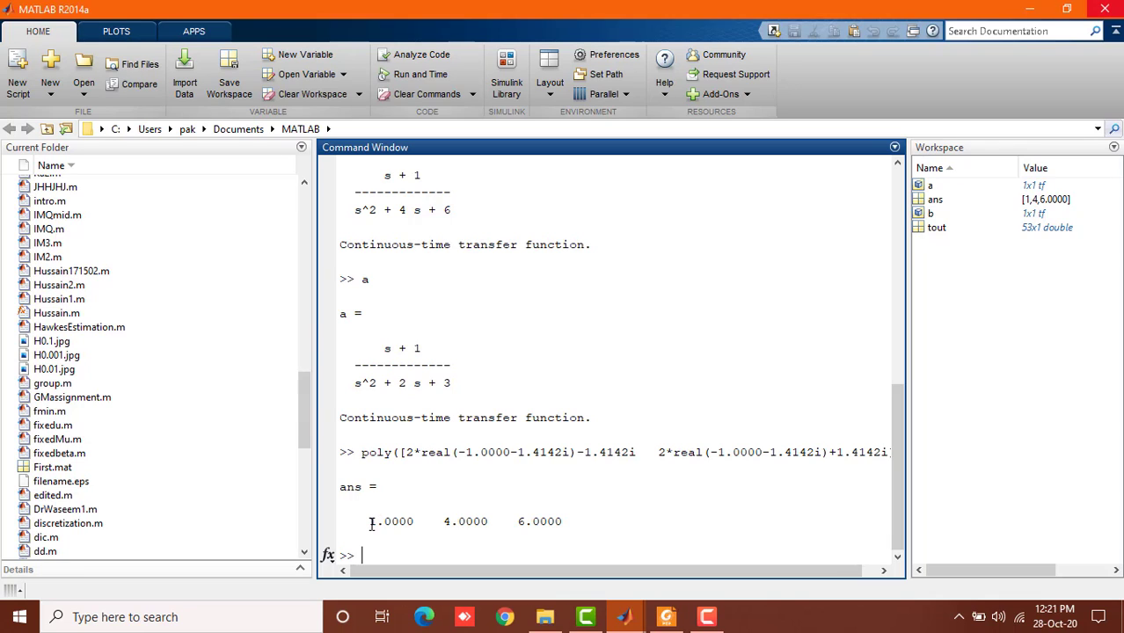
- Compare the coefficients returned by poly with the denominator of transfer function b in the earlier output
left_click_drag(371, 524, 560, 528)
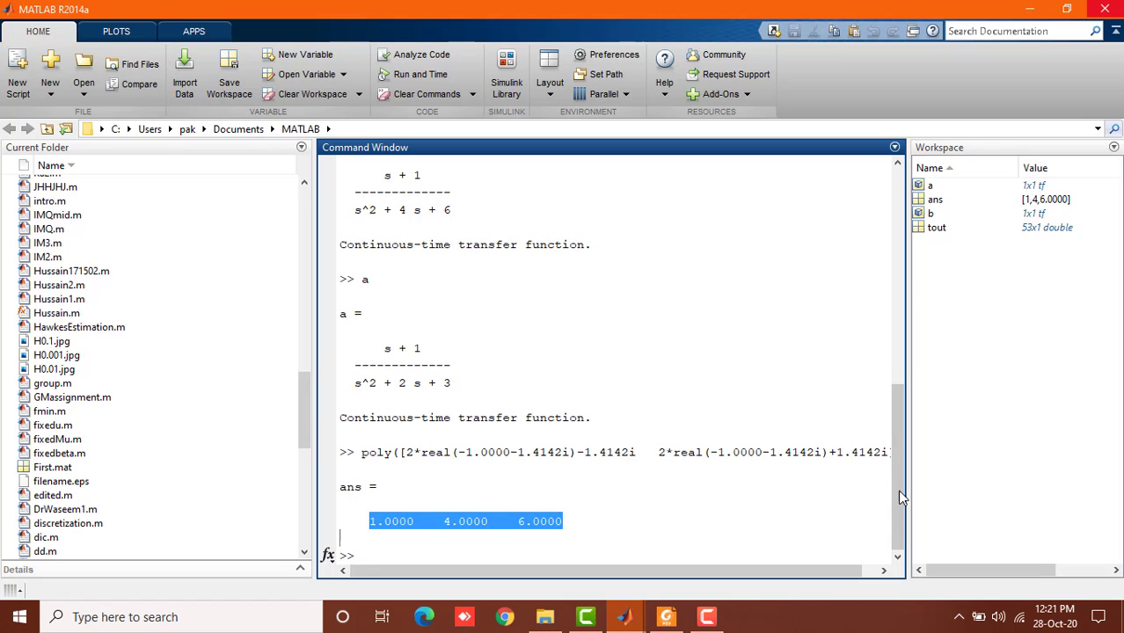
left_click_drag(899, 497, 898, 466)
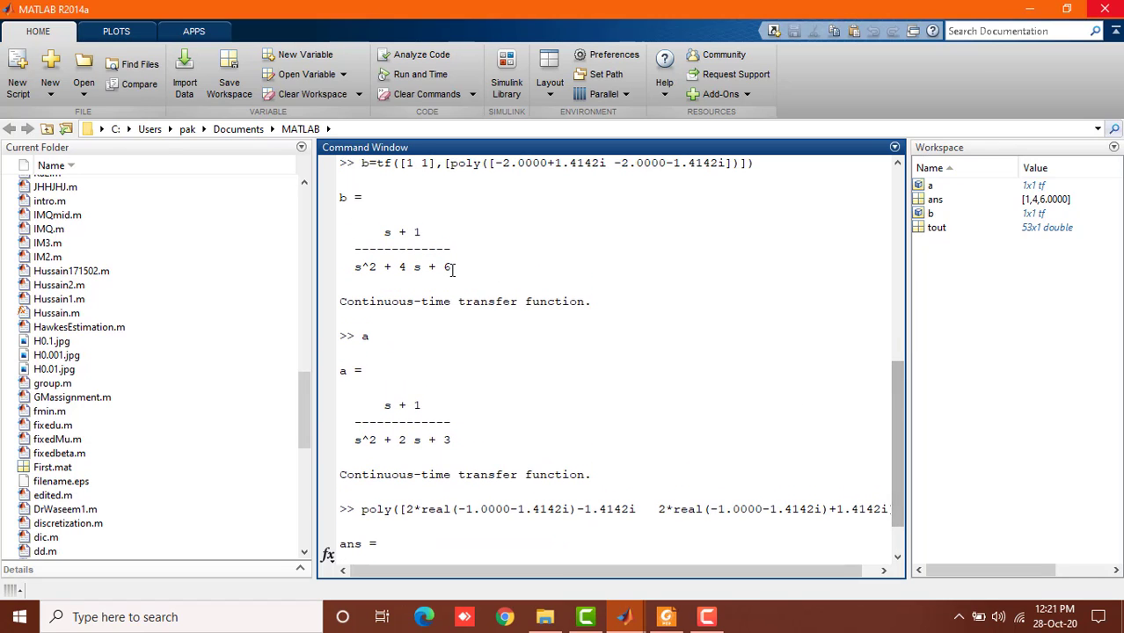
left_click_drag(452, 270, 346, 220)
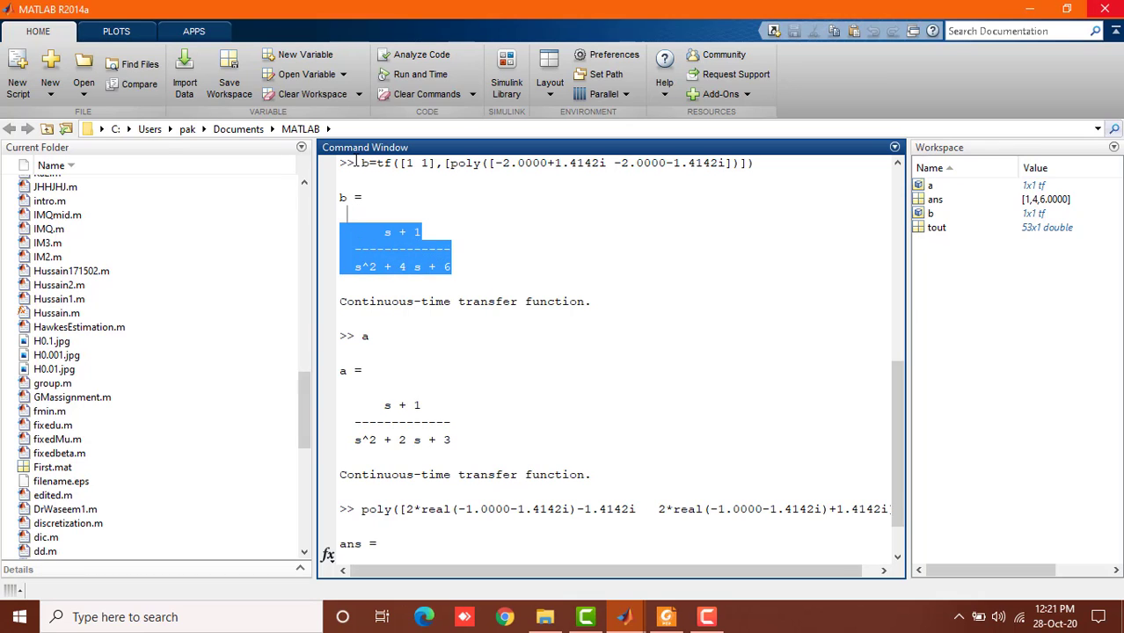
left_click(377, 266)
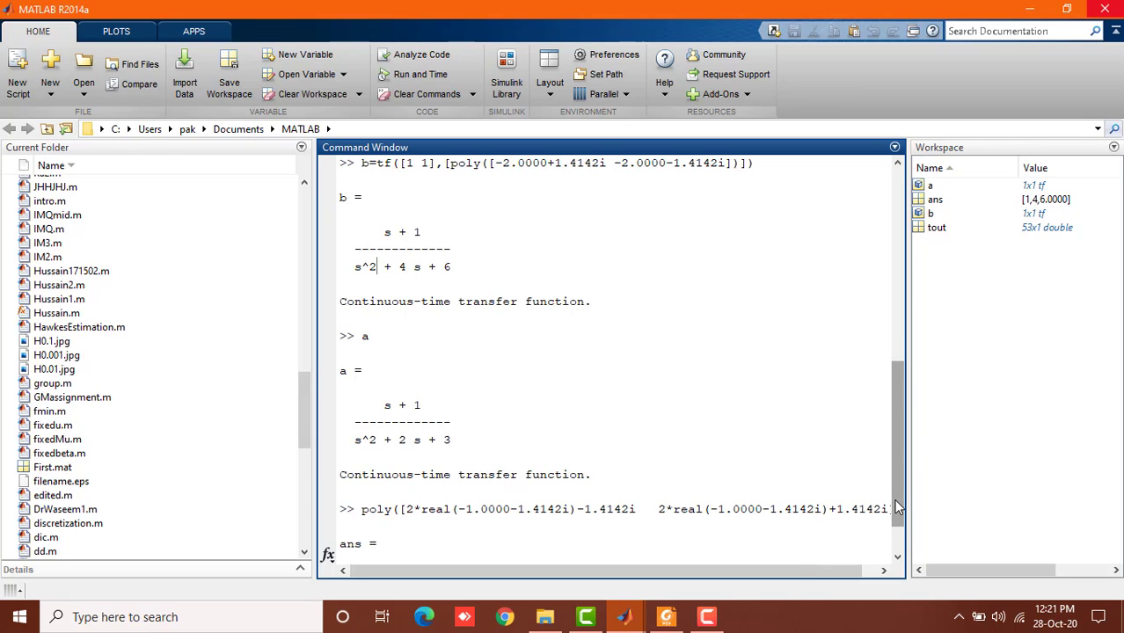
left_click_drag(895, 503, 901, 545)
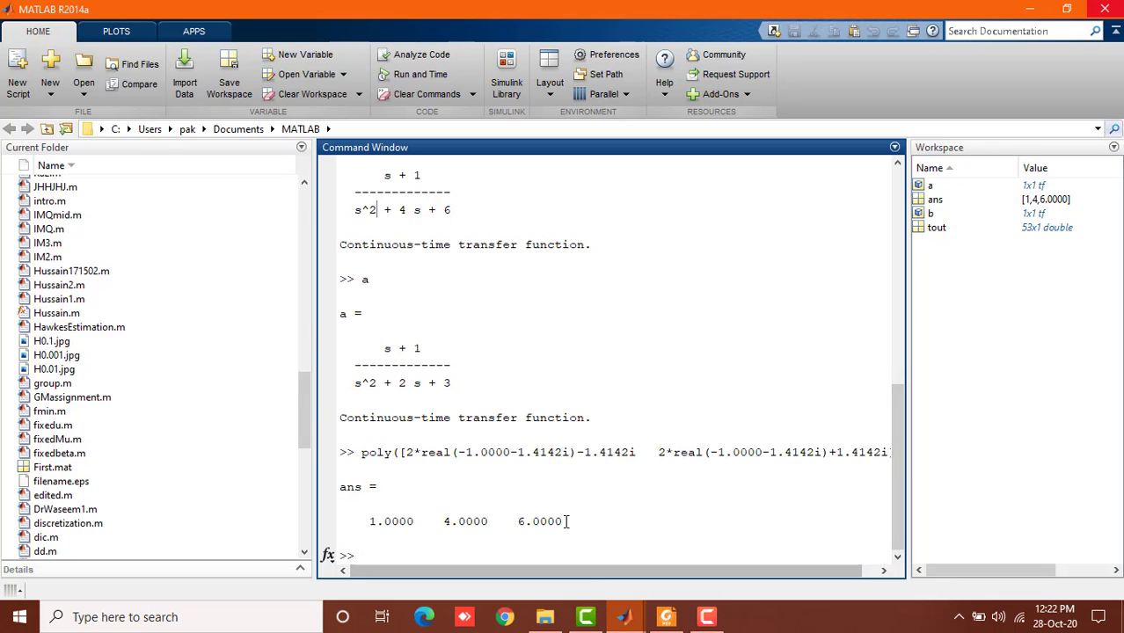
left_click_drag(565, 521, 370, 521)
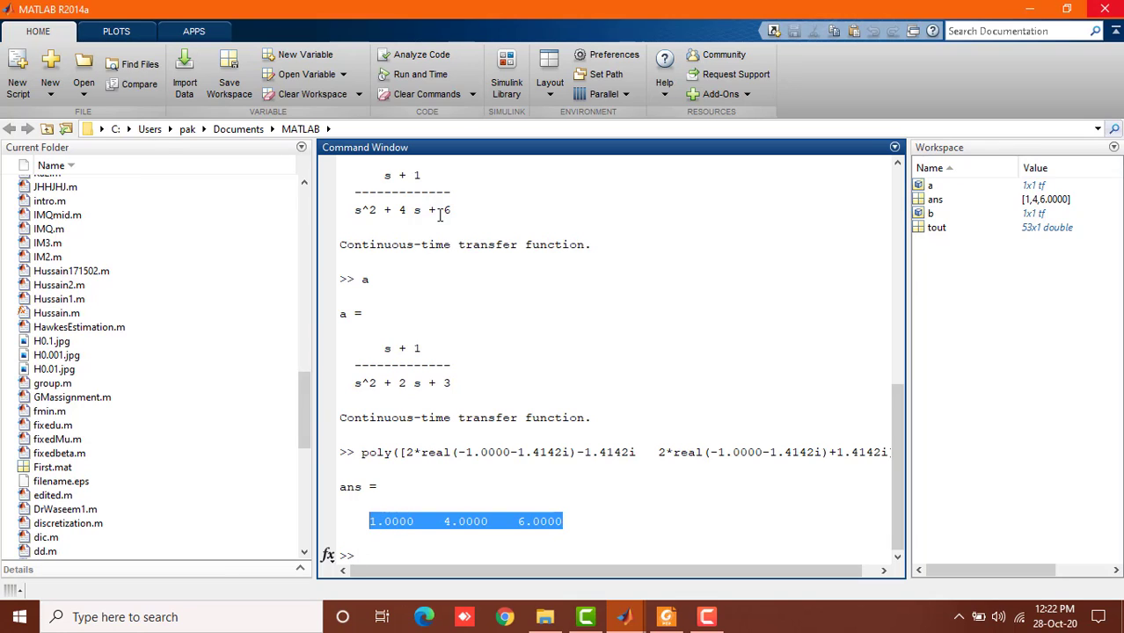
left_click_drag(461, 209, 354, 209)
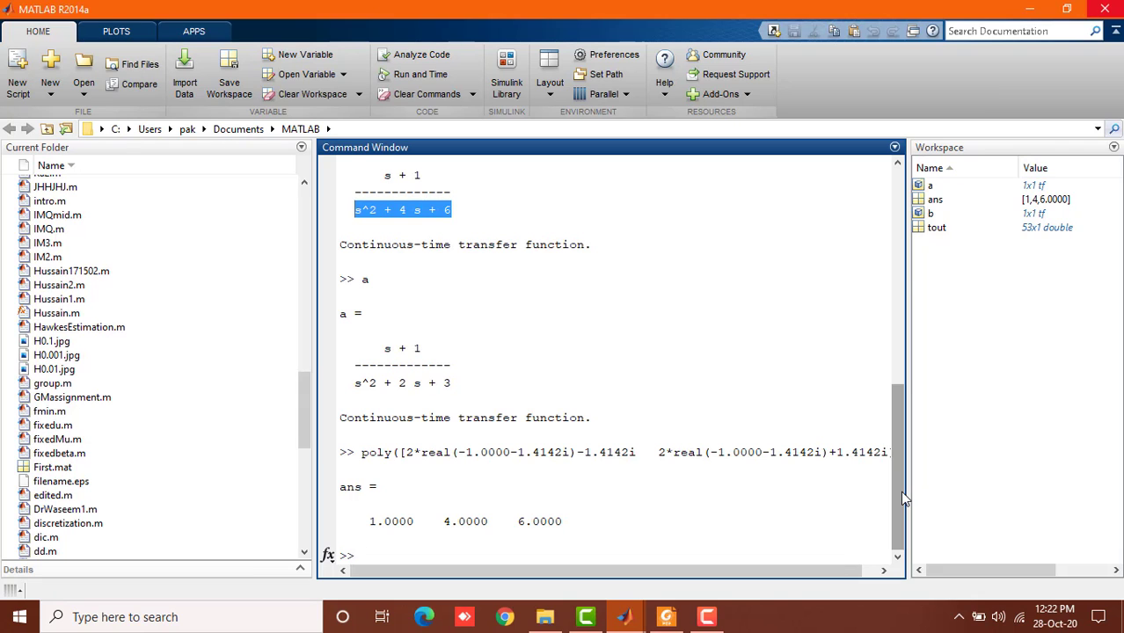
- Switch to Lab 5.pdf in Foxit Reader and read the pole-location cases and the LTI Viewer step-response instructions
left_click(666, 617)
scroll(445, 399, "down", 3)
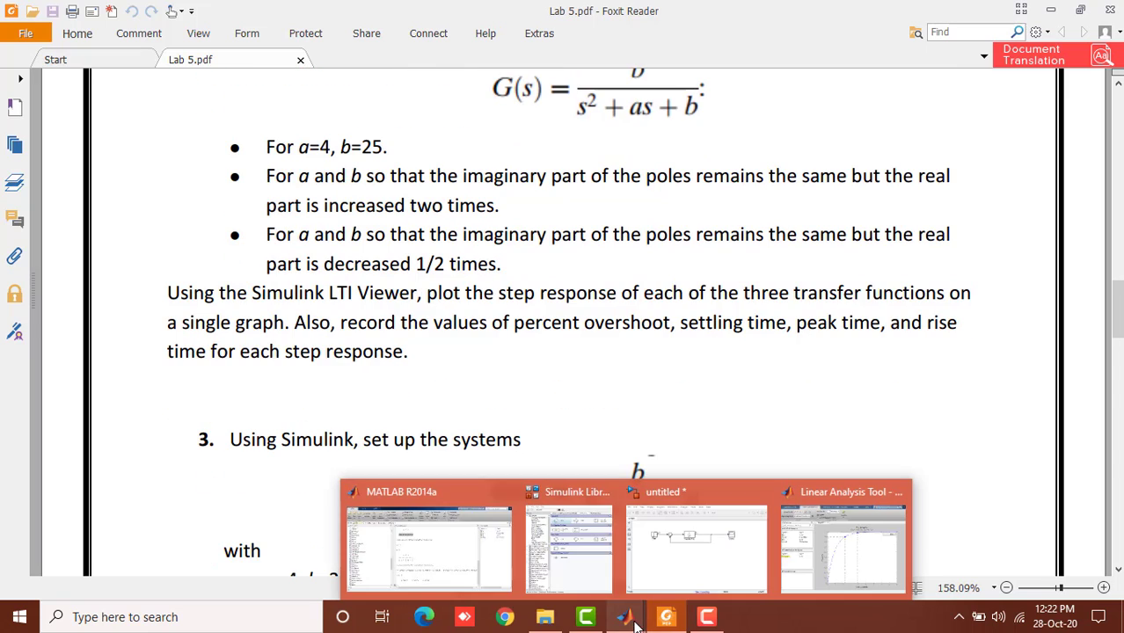
mouse_move(626, 619)
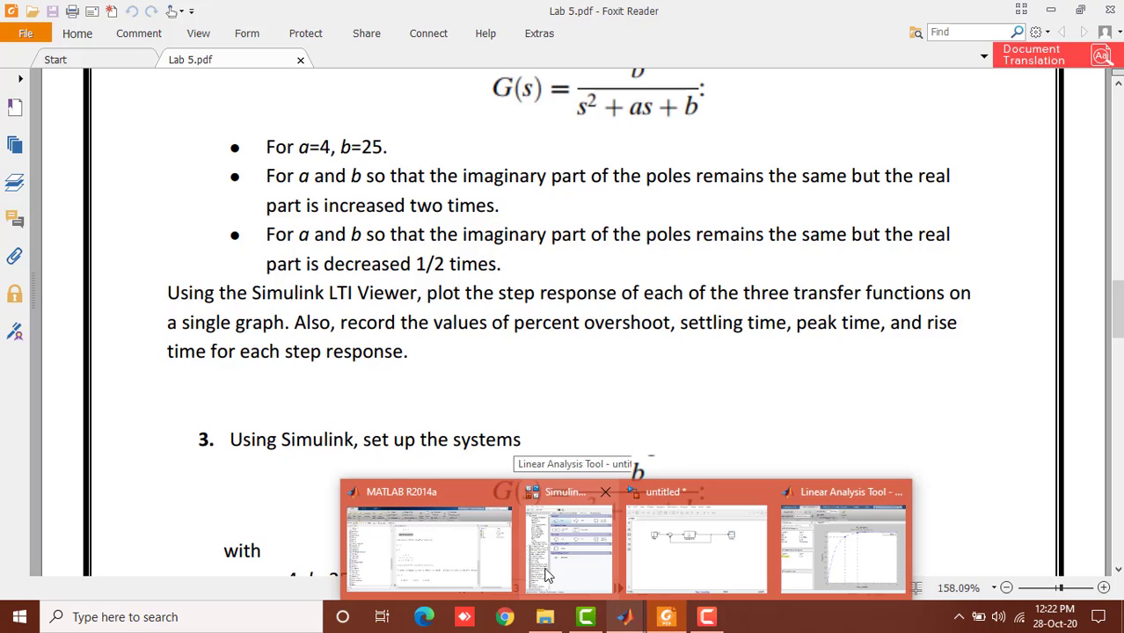